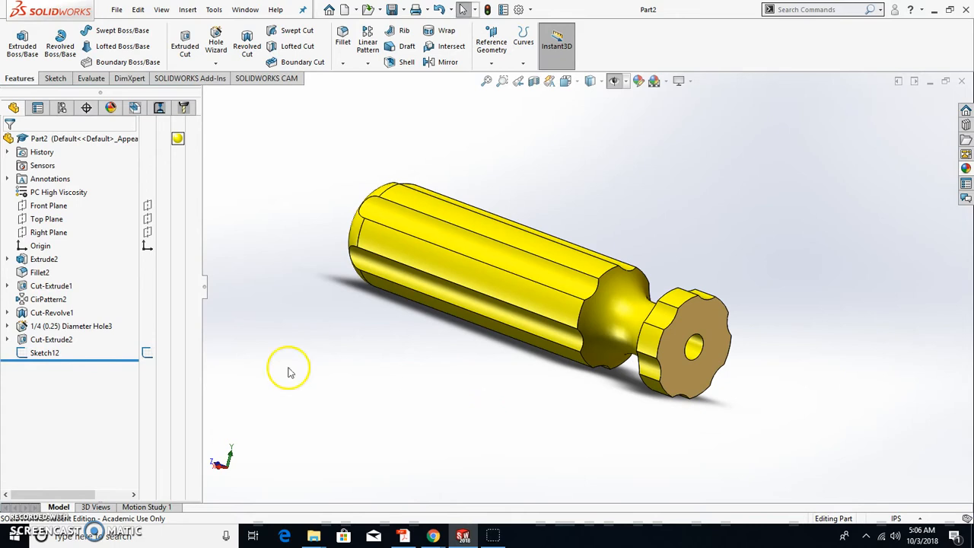
# Create a reference plane offset 0.51 in from the Right Plane and start a sketch on it.
pyautogui.click(54, 235)
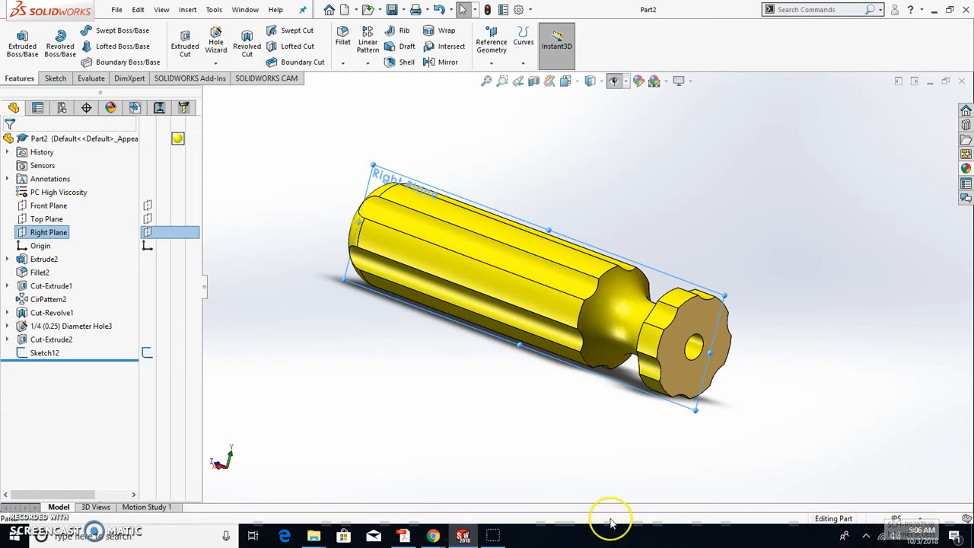
pyautogui.moveTo(370, 380); pyautogui.dragTo(384, 343, button='middle')
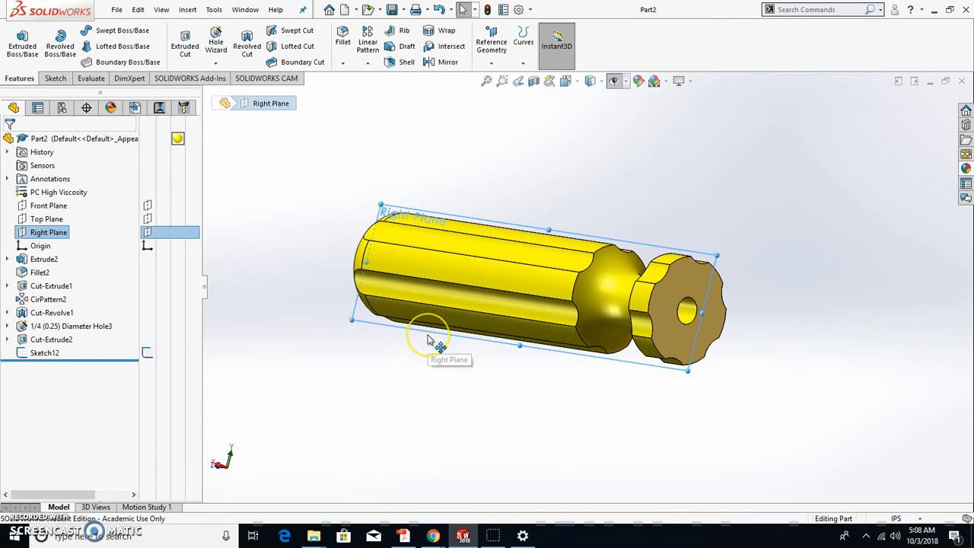
pyautogui.keyDown('ctrl'); pyautogui.moveTo(427, 335); pyautogui.dragTo(397, 320); pyautogui.keyUp('ctrl')
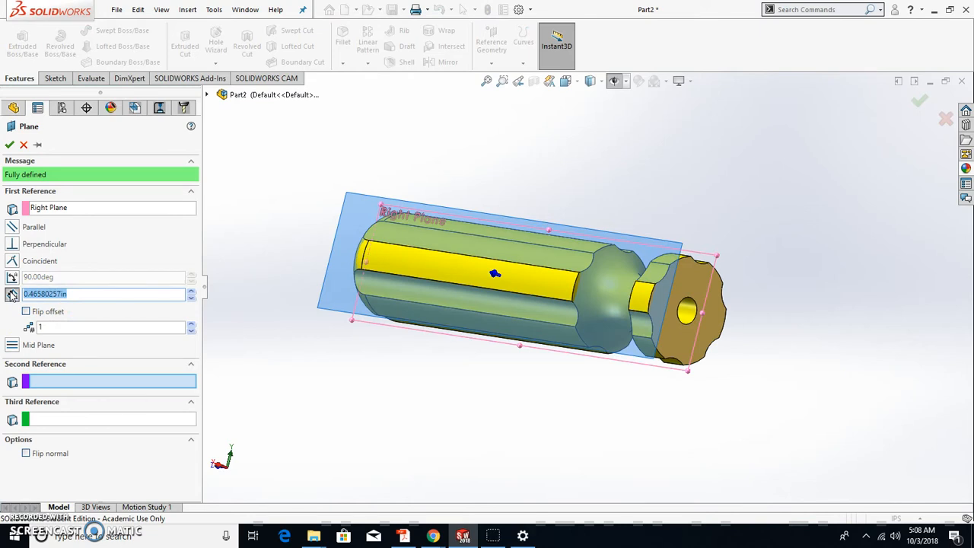
pyautogui.press('Return')
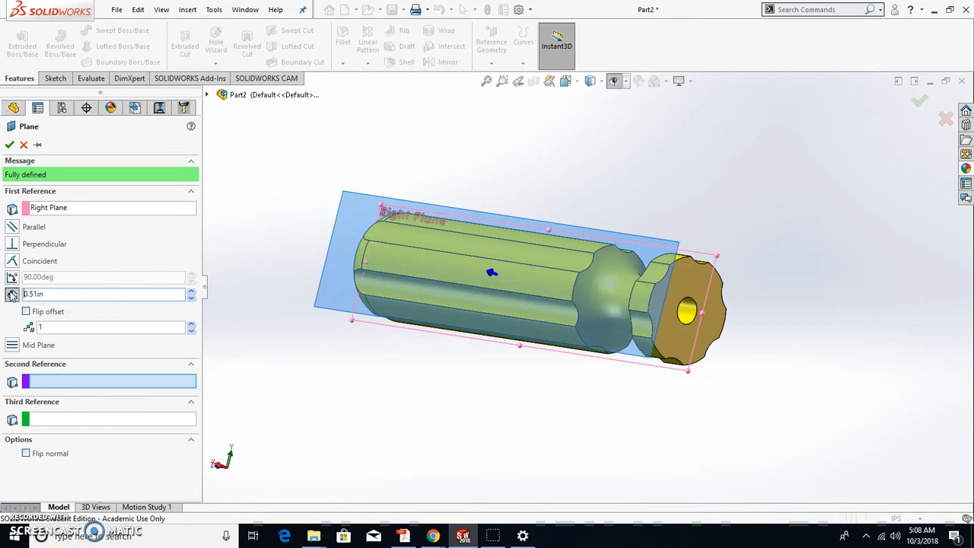
pyautogui.moveTo(328, 348); pyautogui.dragTo(495, 252, button='middle')
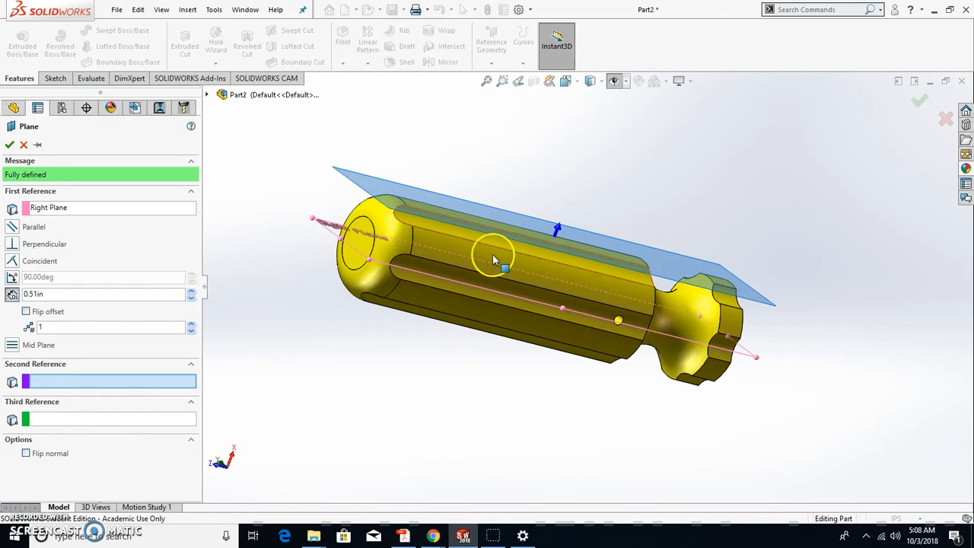
pyautogui.scroll(-5, 470, 213)
pyautogui.moveTo(479, 208); pyautogui.dragTo(424, 274, button='middle')
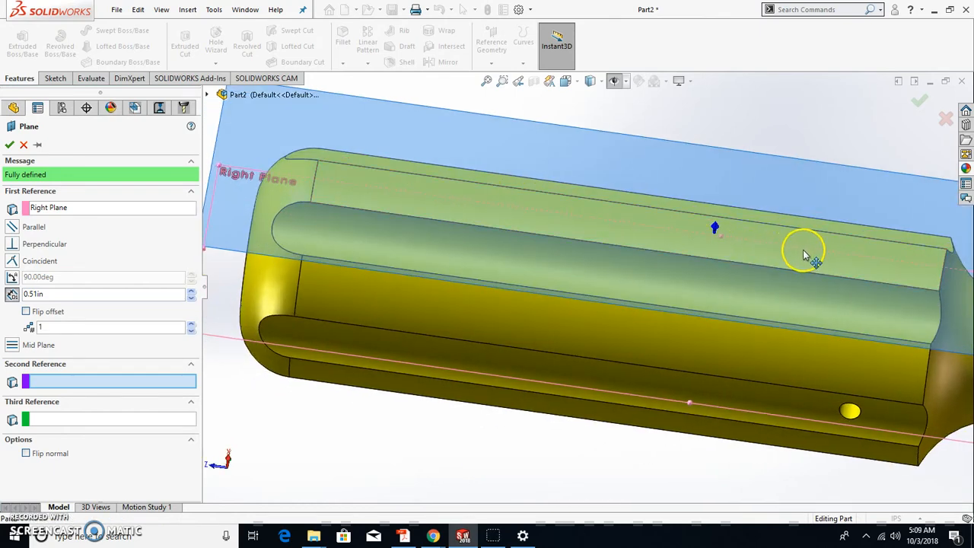
pyautogui.scroll(5, 691, 246)
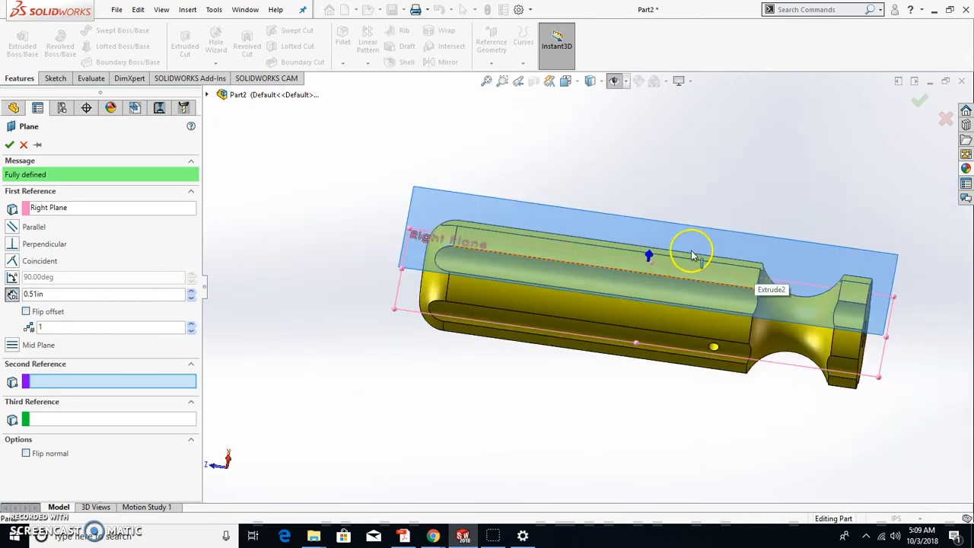
pyautogui.click(929, 108)
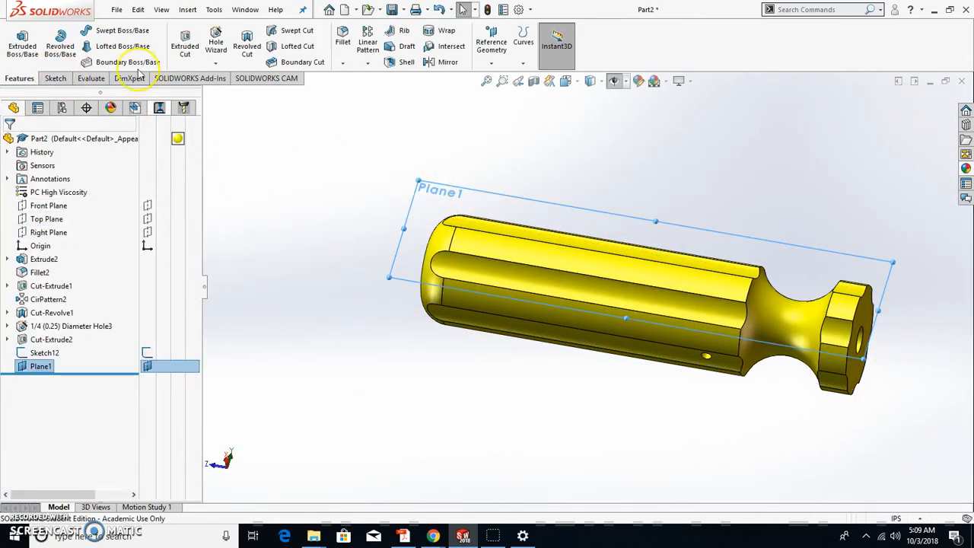
pyautogui.click(55, 78)
pyautogui.click(17, 41)
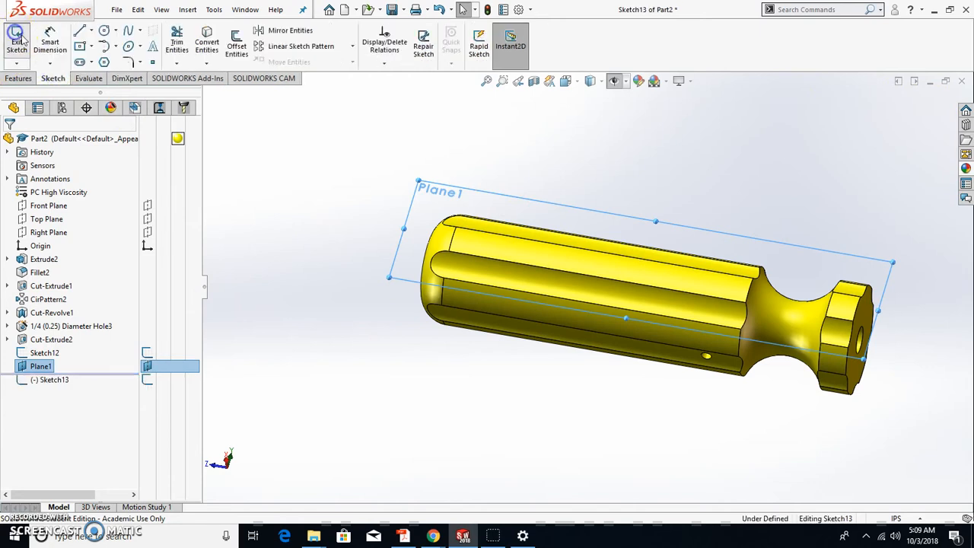
pyautogui.click(91, 30)
pyautogui.click(107, 119)
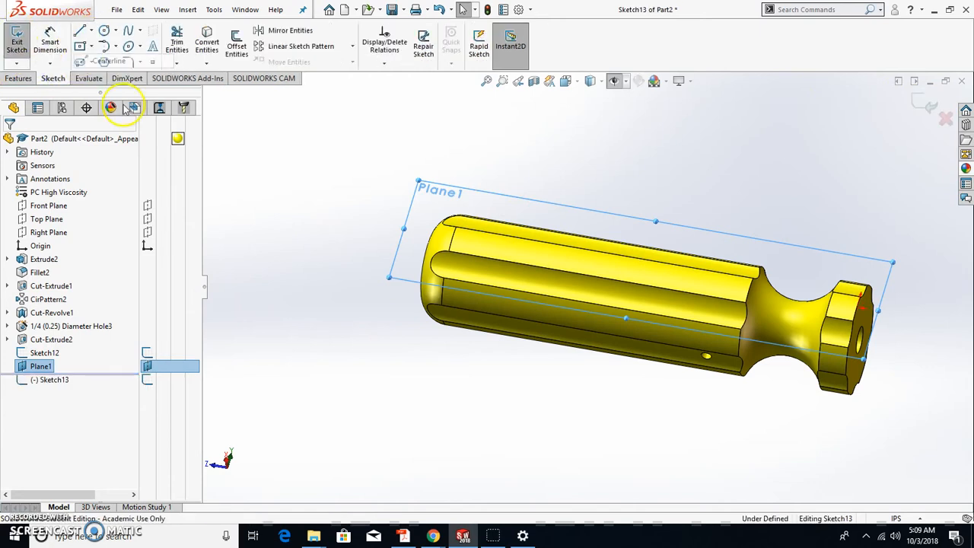
pyautogui.click(471, 252)
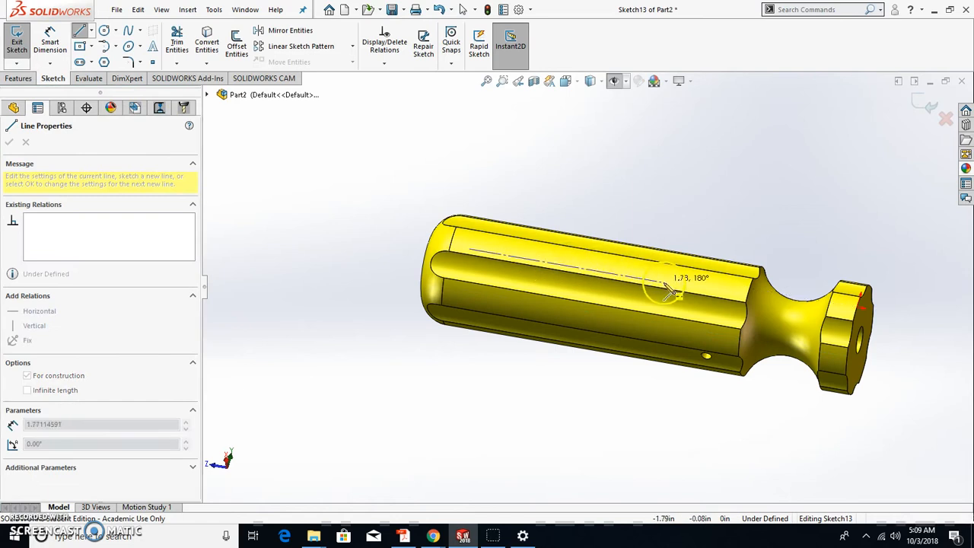
pyautogui.click(706, 290)
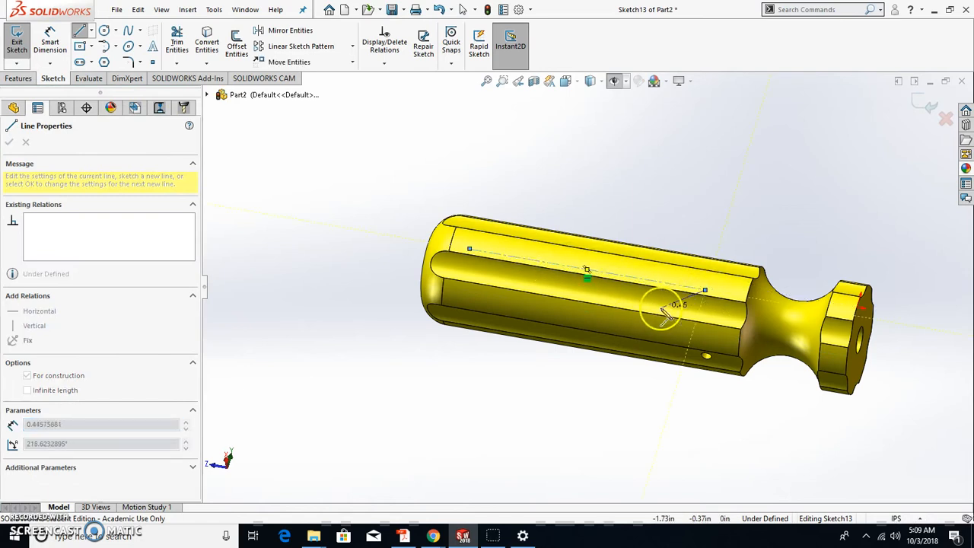
pyautogui.press('Escape')
pyautogui.moveTo(631, 305); pyautogui.dragTo(624, 285, button='middle')
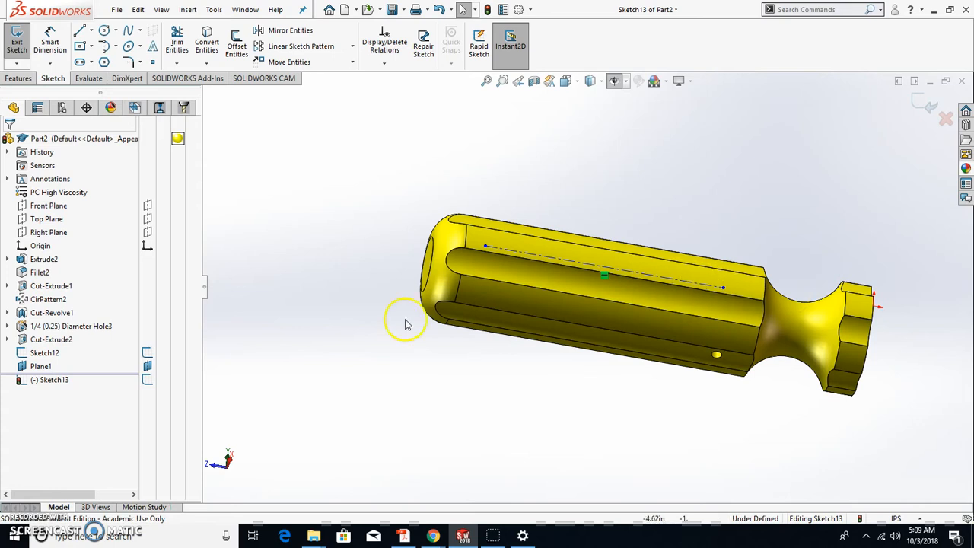
pyautogui.scroll(-3, 663, 286)
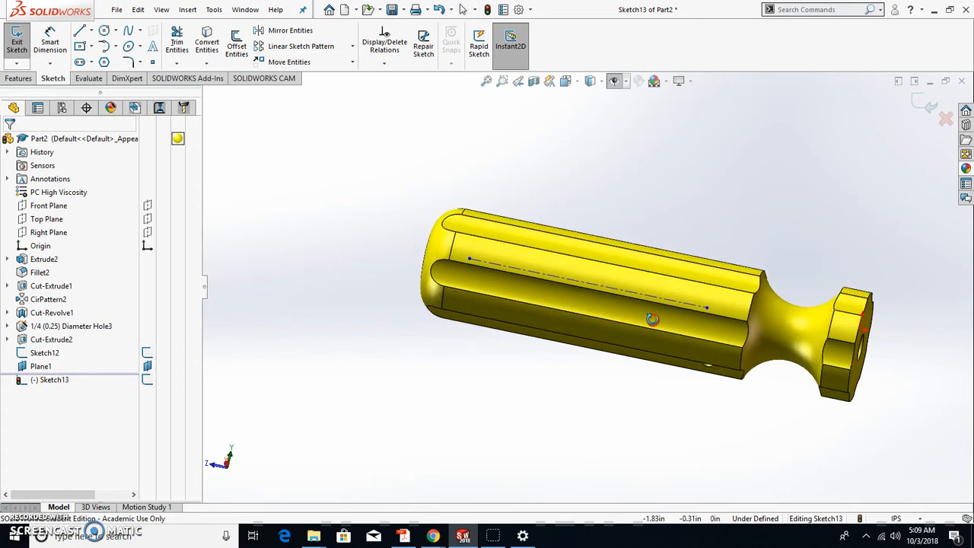
pyautogui.click(652, 300)
pyautogui.click(651, 299)
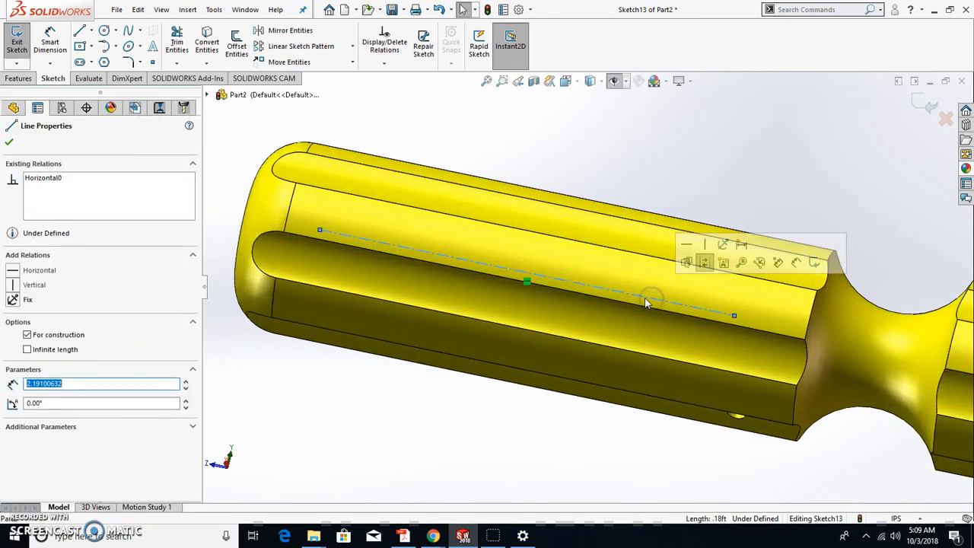
pyautogui.click(638, 301)
pyautogui.press('Delete')
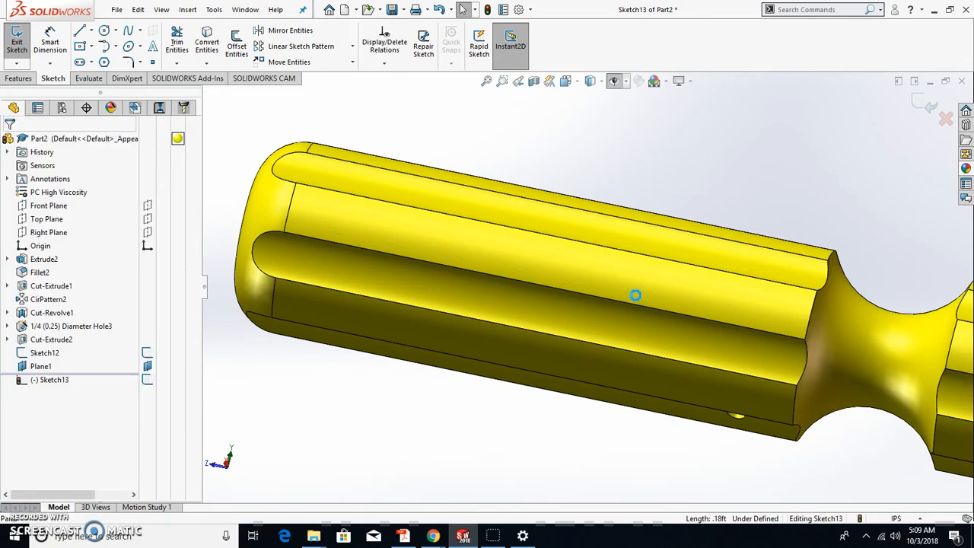
# Draw a horizontal centerline about 1.94 in long along the flat between two grooves of the handle.
pyautogui.click(91, 31)
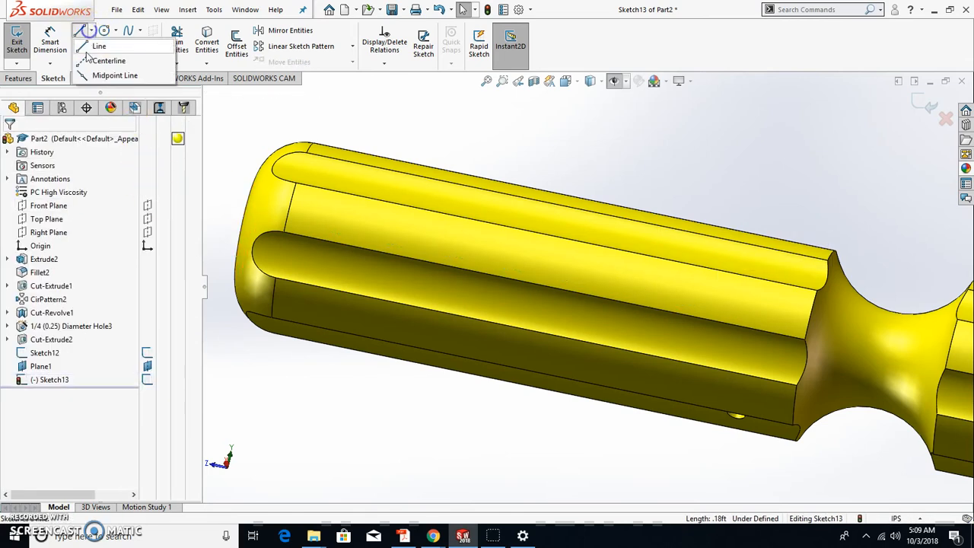
pyautogui.click(98, 67)
pyautogui.moveTo(375, 261); pyautogui.dragTo(381, 213, button='middle')
pyautogui.click(352, 201)
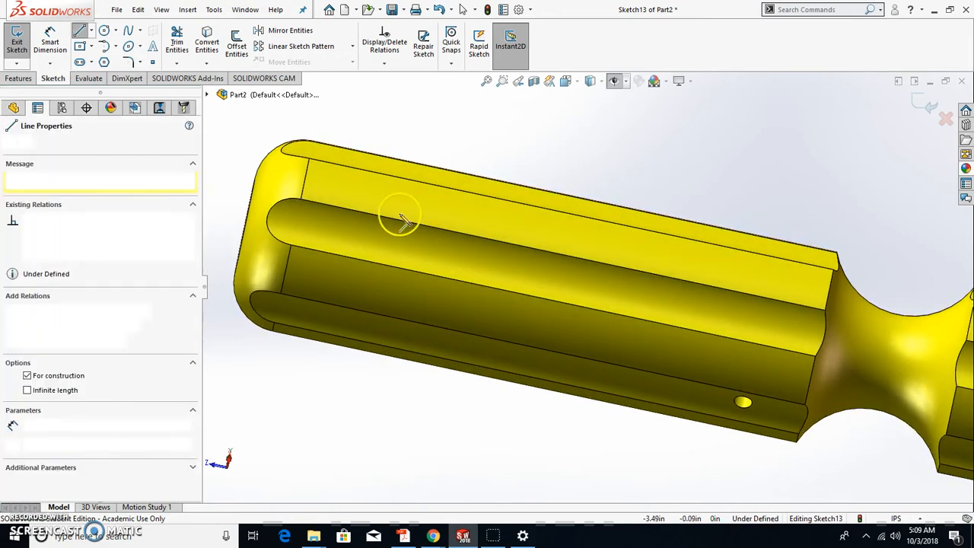
pyautogui.click(722, 279)
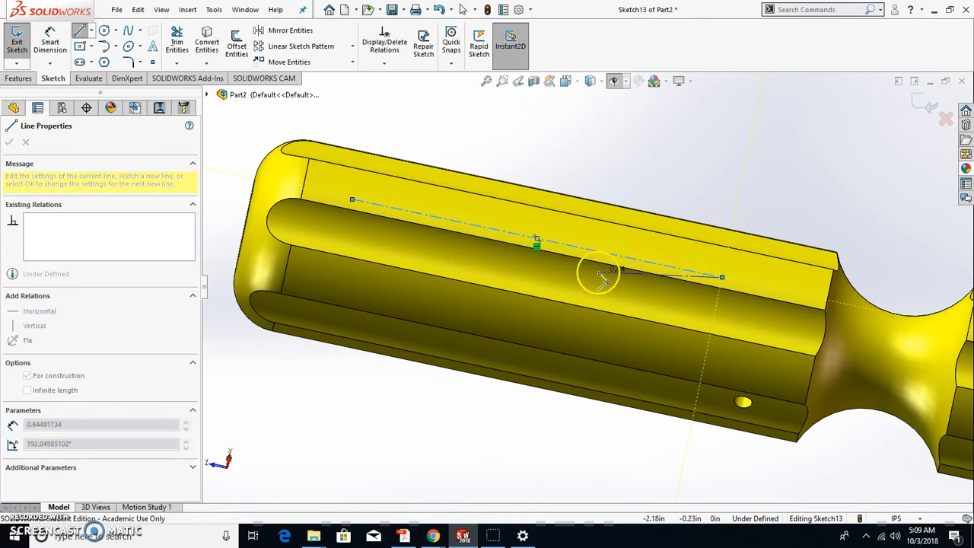
pyautogui.press('Escape')
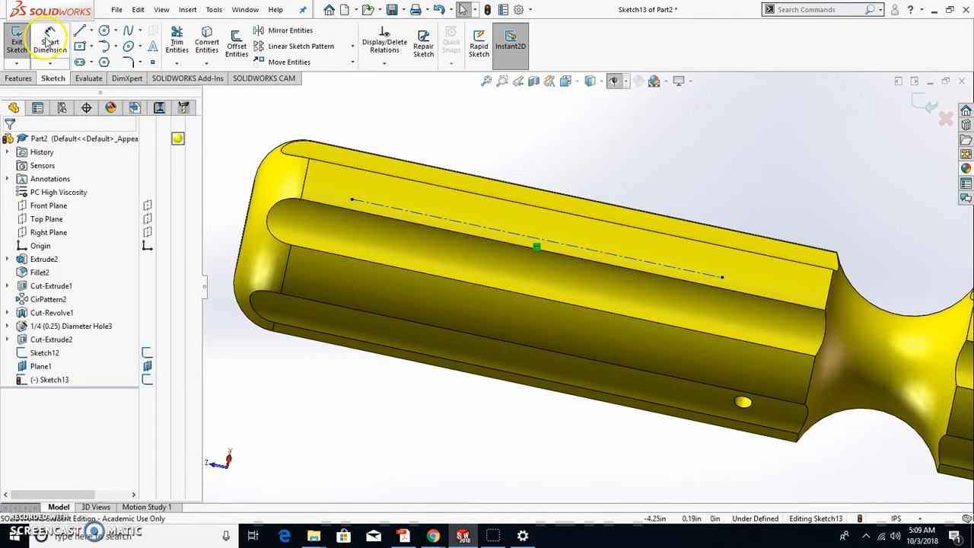
# Dimension the centerline's length as 2 in.
pyautogui.click(46, 42)
pyautogui.click(478, 236)
pyautogui.click(471, 394)
pyautogui.write('2')
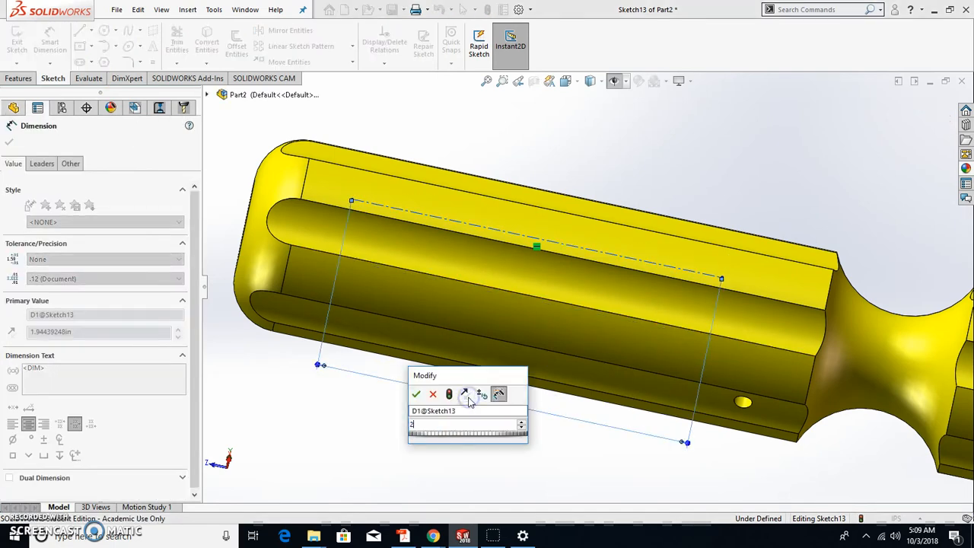
pyautogui.press('Return')
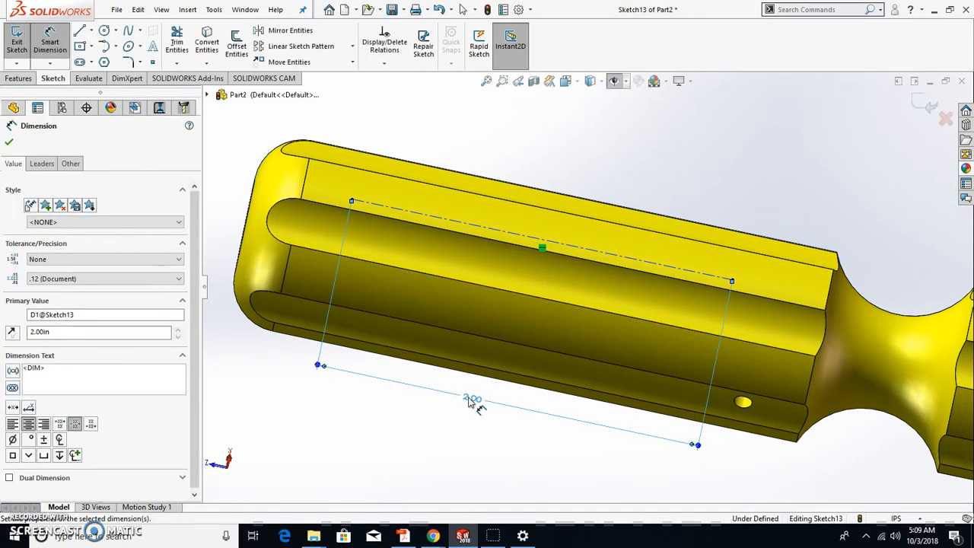
# Dimension the centerline 0.05 in from the adjacent groove edge of the handle.
pyautogui.click(420, 219)
pyautogui.click(416, 226)
pyautogui.click(235, 149)
pyautogui.scroll(3, 402, 284)
pyautogui.moveTo(403, 284); pyautogui.dragTo(480, 305, button='middle')
pyautogui.scroll(-5, 462, 244)
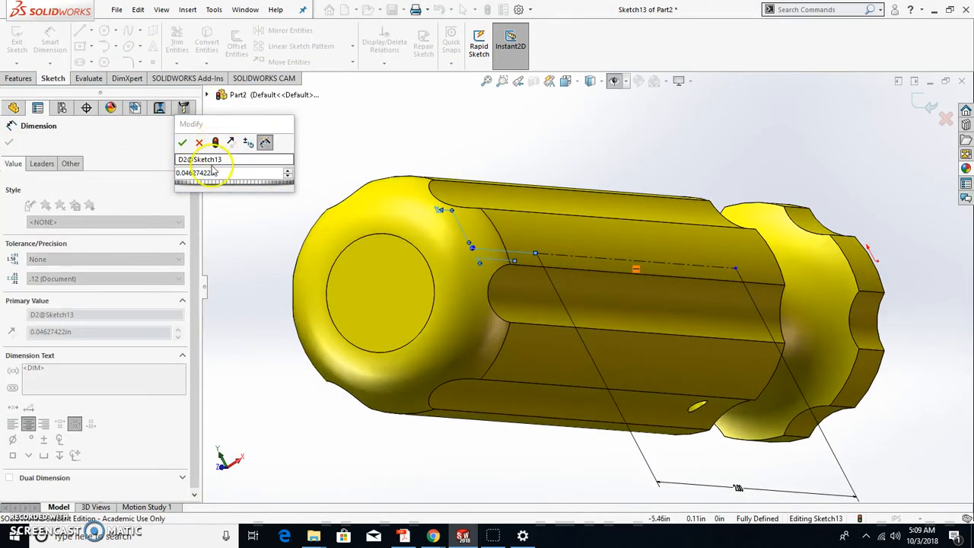
pyautogui.moveTo(218, 173); pyautogui.dragTo(188, 173)
pyautogui.write('0.05')
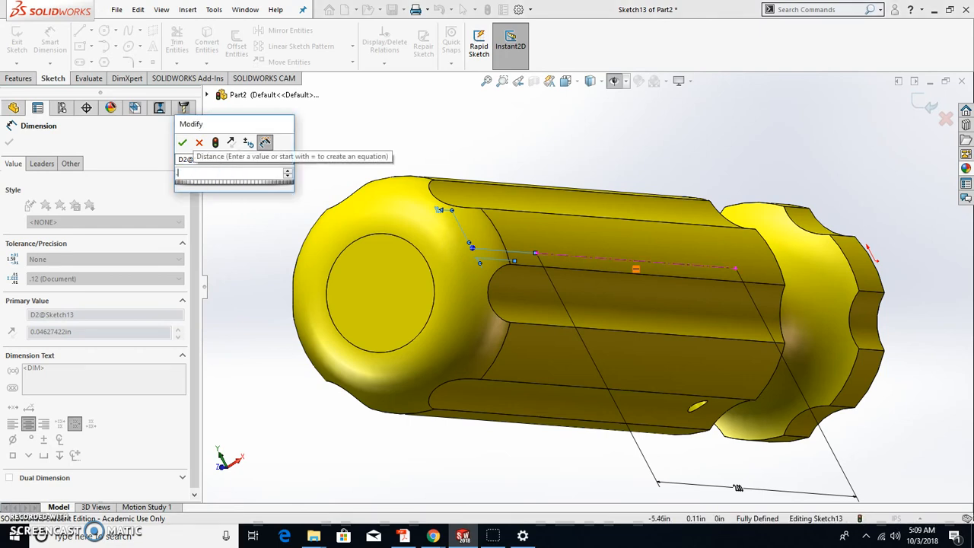
pyautogui.press('Return')
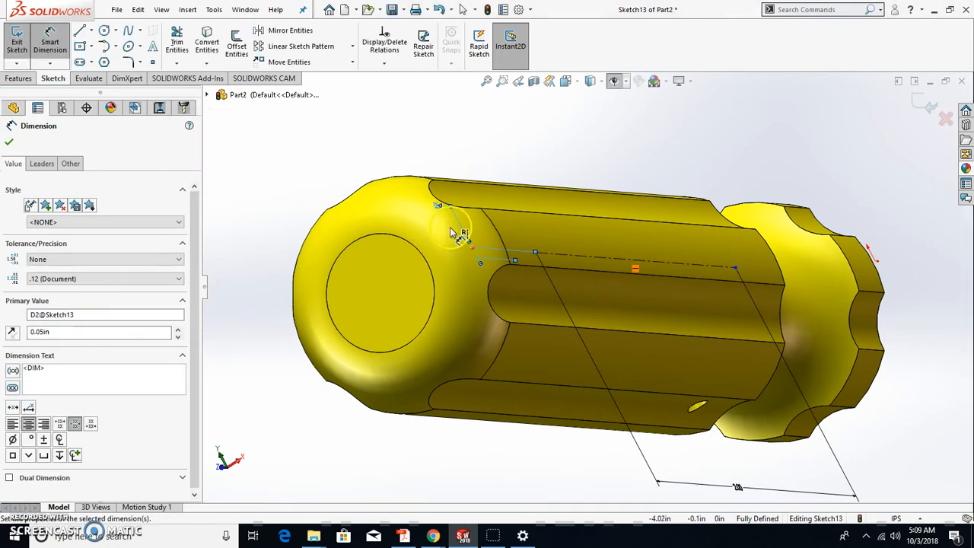
# Dimension the centerline's endpoint near the handle's rounded end 0.3 in from the fillet edge.
pyautogui.scroll(4, 579, 285)
pyautogui.moveTo(572, 286)
pyautogui.mouseDown(button='middle')
pyautogui.moveTo(504, 328)
pyautogui.moveTo(464, 335)
pyautogui.mouseUp(button='middle')
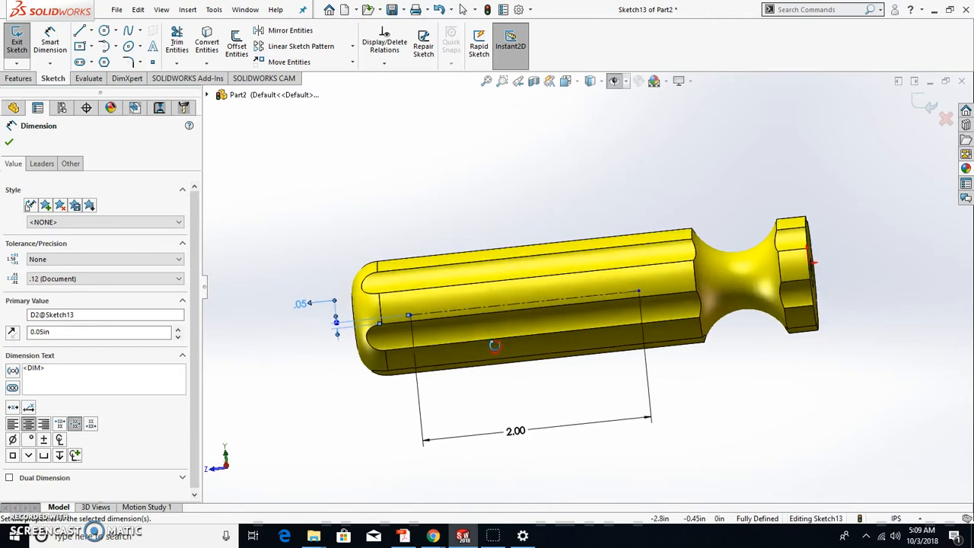
pyautogui.click(415, 312)
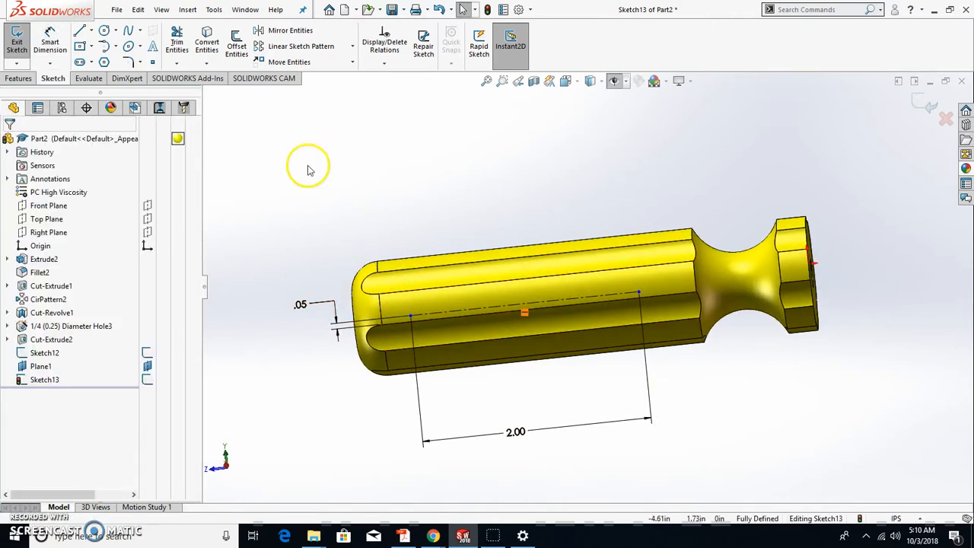
pyautogui.click(51, 41)
pyautogui.click(381, 315)
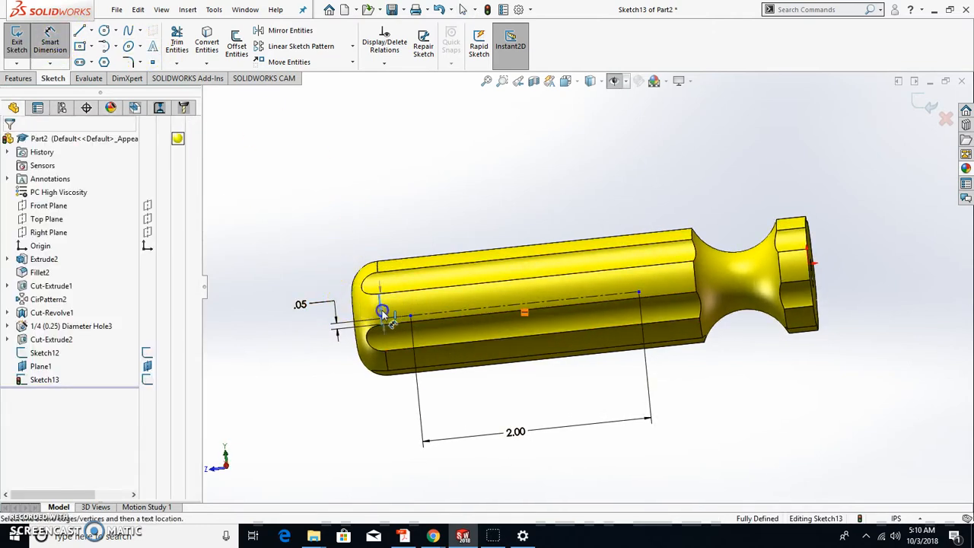
pyautogui.click(410, 314)
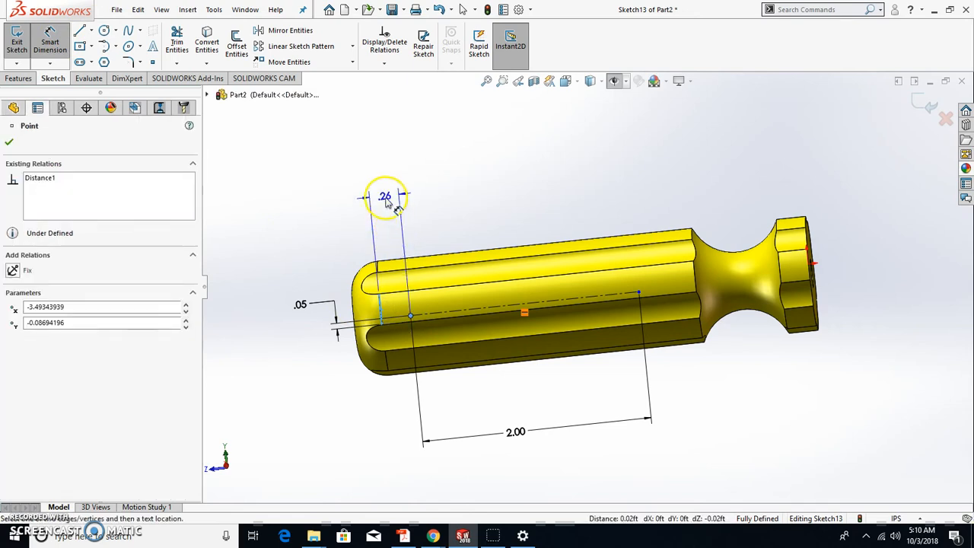
pyautogui.click(473, 192)
pyautogui.write('.3')
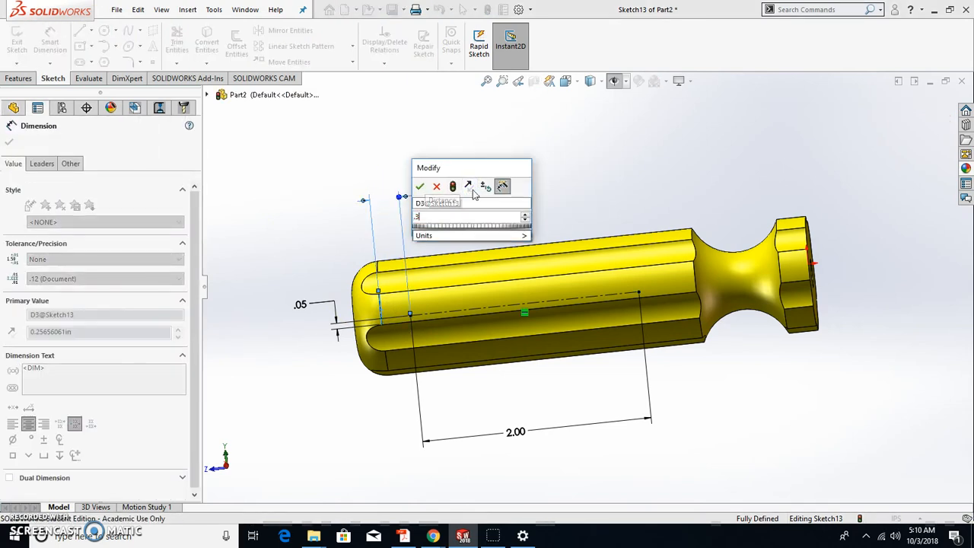
pyautogui.press('Return')
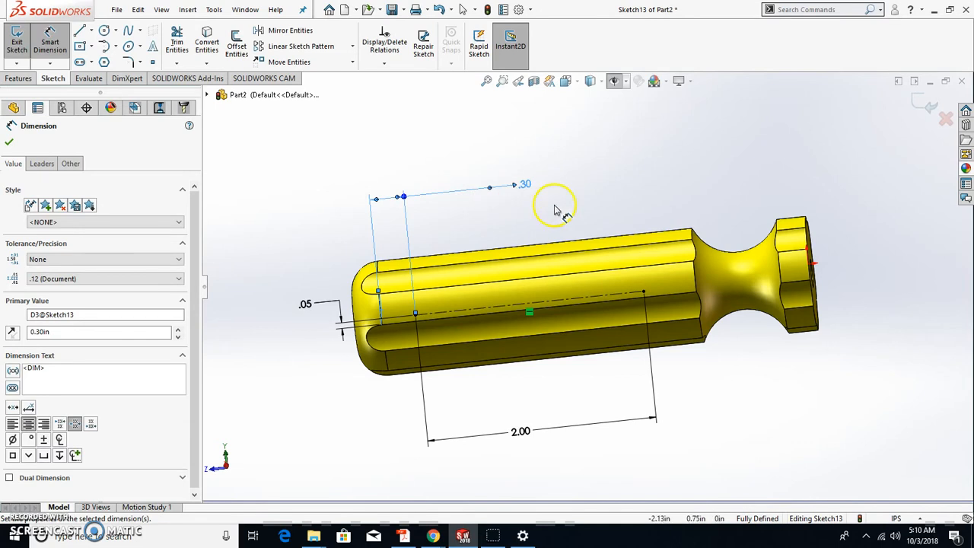
# Set the distance from the fillet edge to the centerline's endpoint to 0.35 in and exit the sketch.
pyautogui.doubleClick(527, 186)
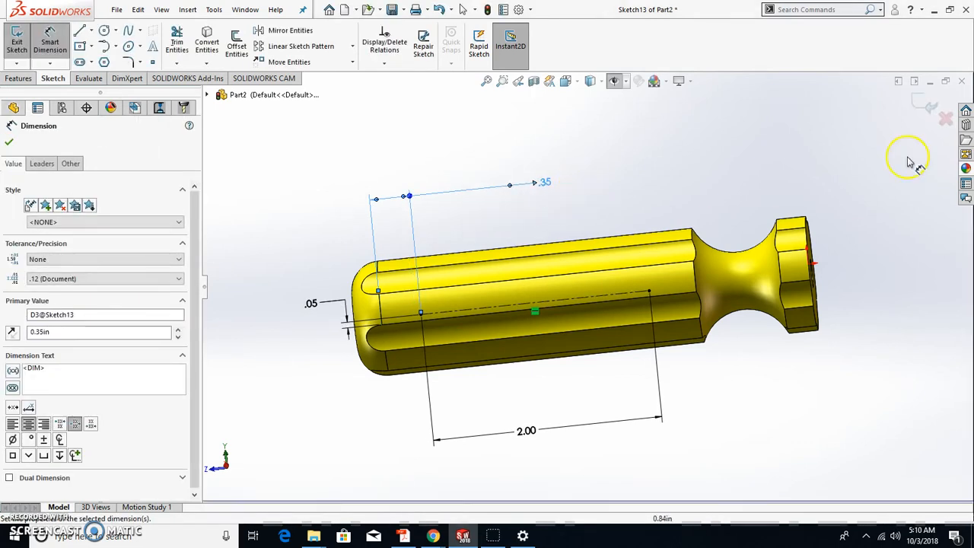
pyautogui.click(930, 107)
pyautogui.moveTo(370, 391)
pyautogui.mouseDown(button='middle')
pyautogui.moveTo(392, 326)
pyautogui.moveTo(385, 289)
pyautogui.mouseUp(button='middle')
pyautogui.click(262, 120)
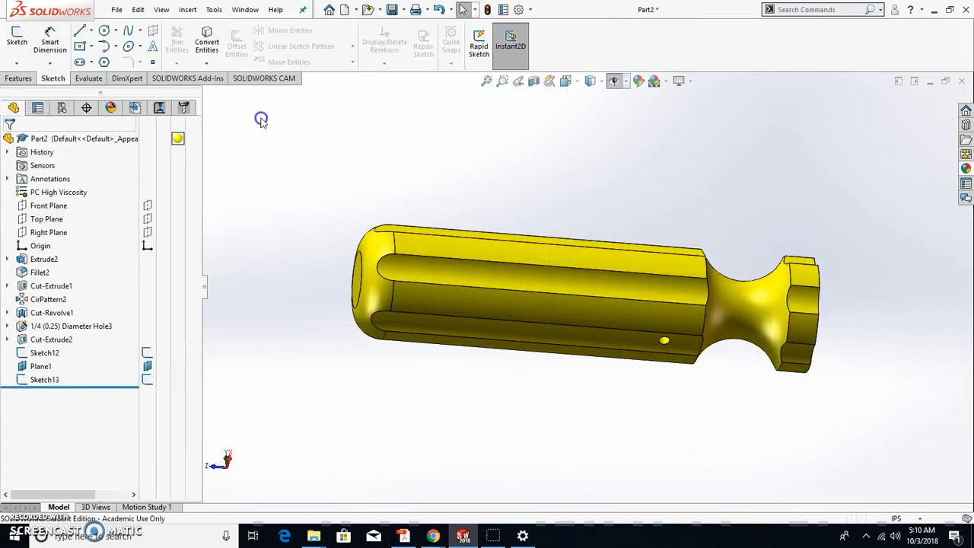
# Show the hidden reference geometry, start a sketch on the offset plane, and add the sketch text CRAFTSMAN along the centerline.
pyautogui.click(613, 80)
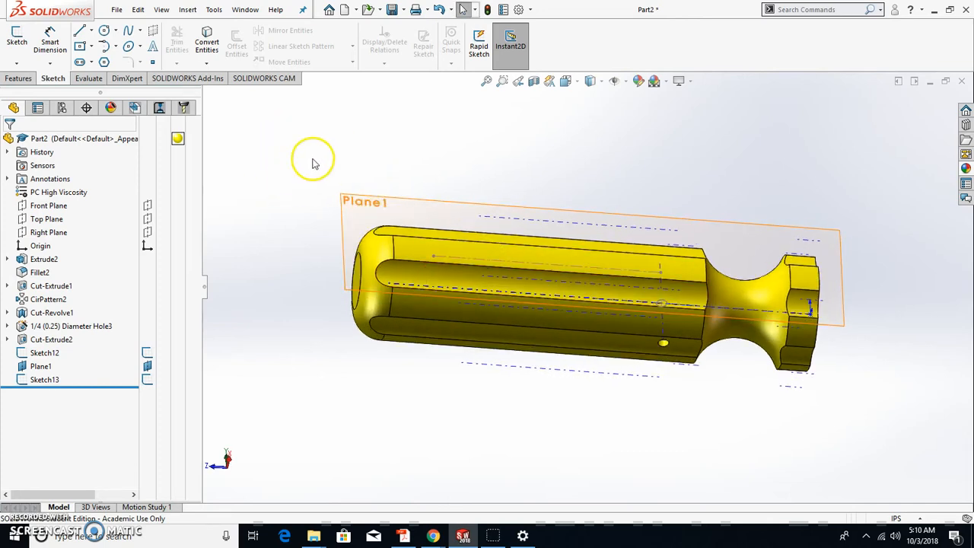
pyautogui.click(382, 198)
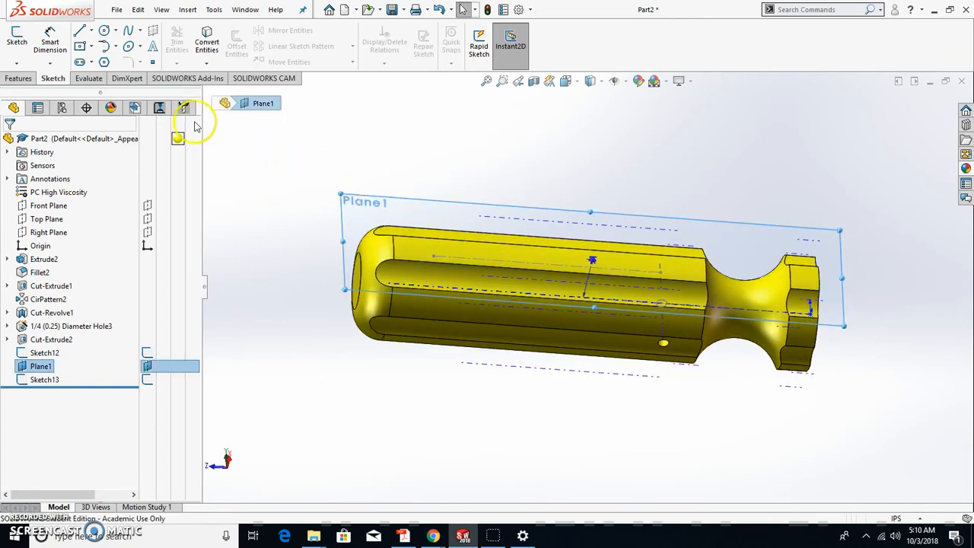
pyautogui.click(18, 46)
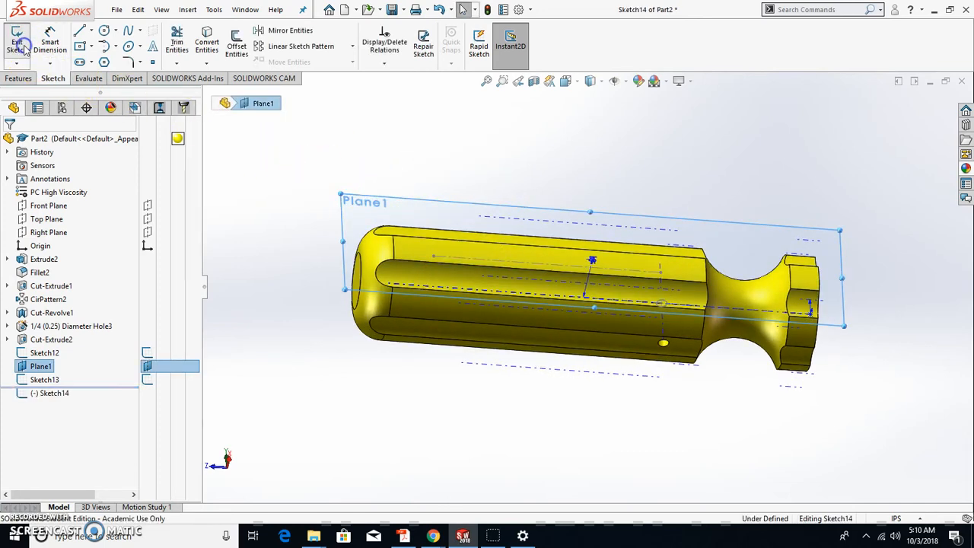
pyautogui.click(153, 48)
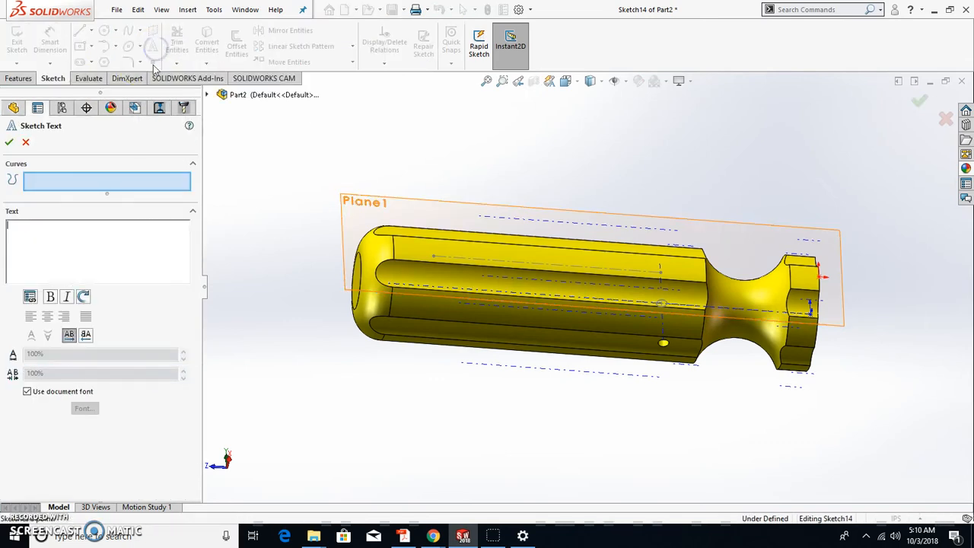
pyautogui.click(451, 259)
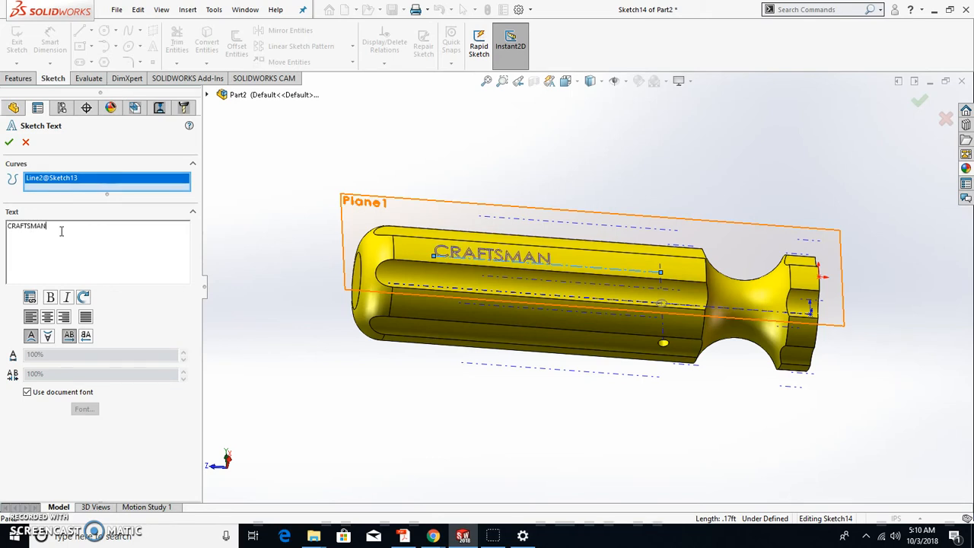
# Turn off the document font for the CRAFTSMAN text and increase its height in units.
pyautogui.moveTo(659, 326); pyautogui.dragTo(620, 370, button='middle')
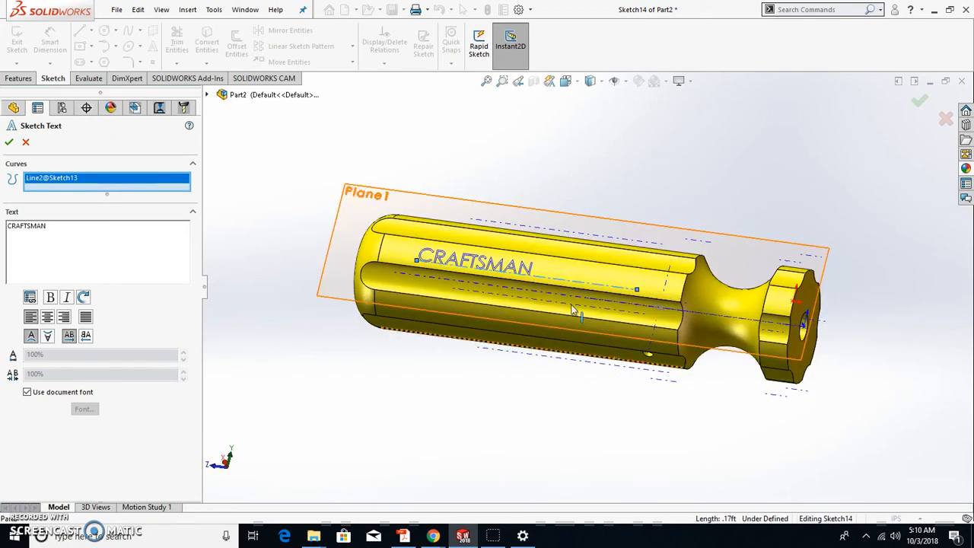
pyautogui.scroll(-3, 571, 297)
pyautogui.moveTo(497, 285); pyautogui.dragTo(452, 282, button='middle')
pyautogui.click(66, 398)
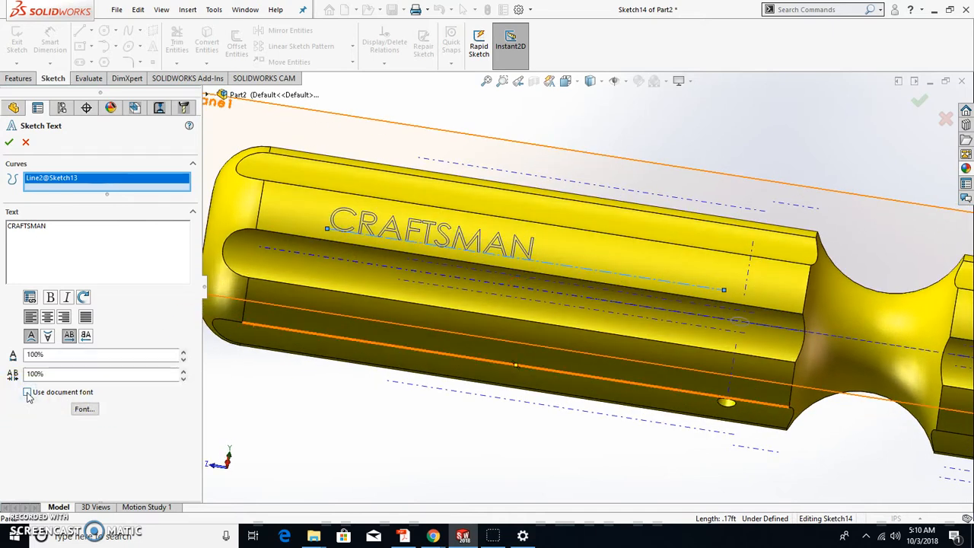
pyautogui.click(85, 408)
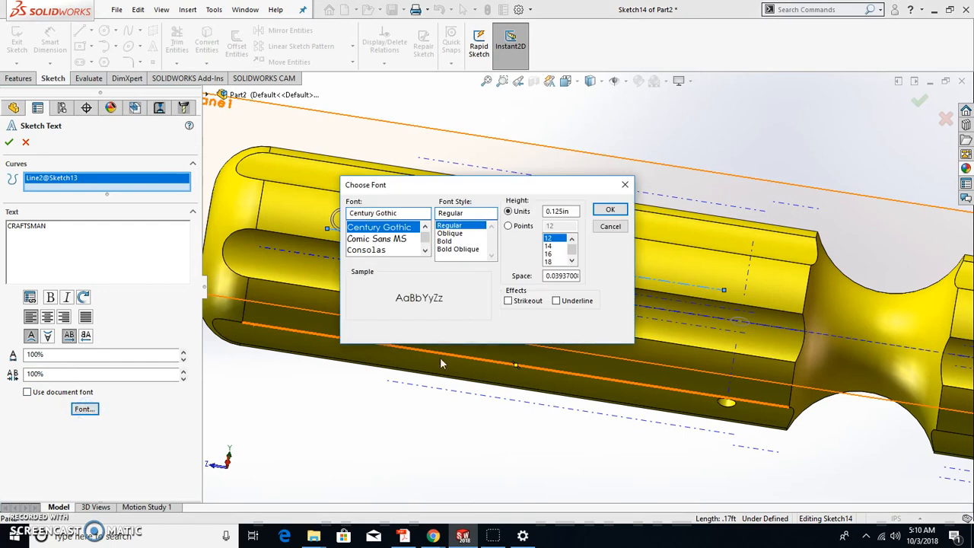
pyautogui.moveTo(576, 212); pyautogui.dragTo(539, 214)
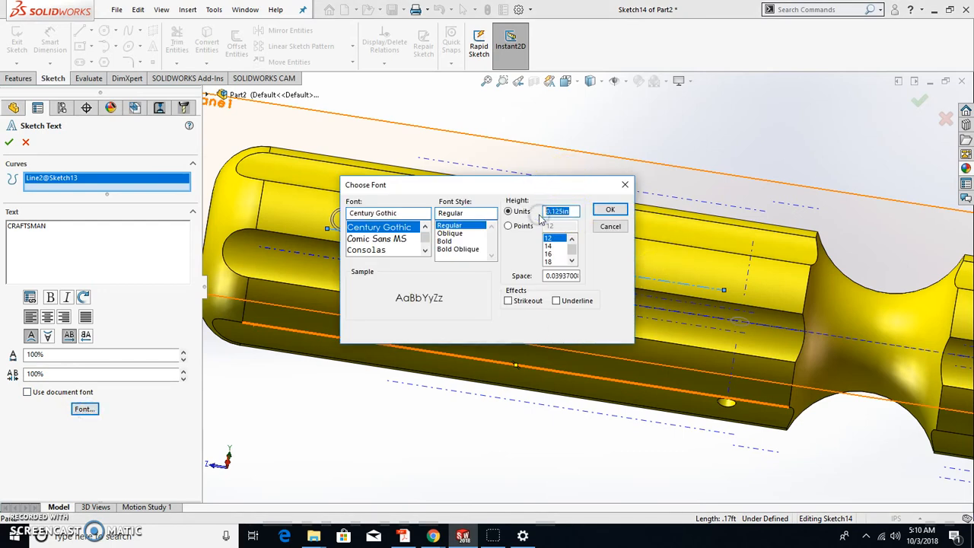
pyautogui.press('Return')
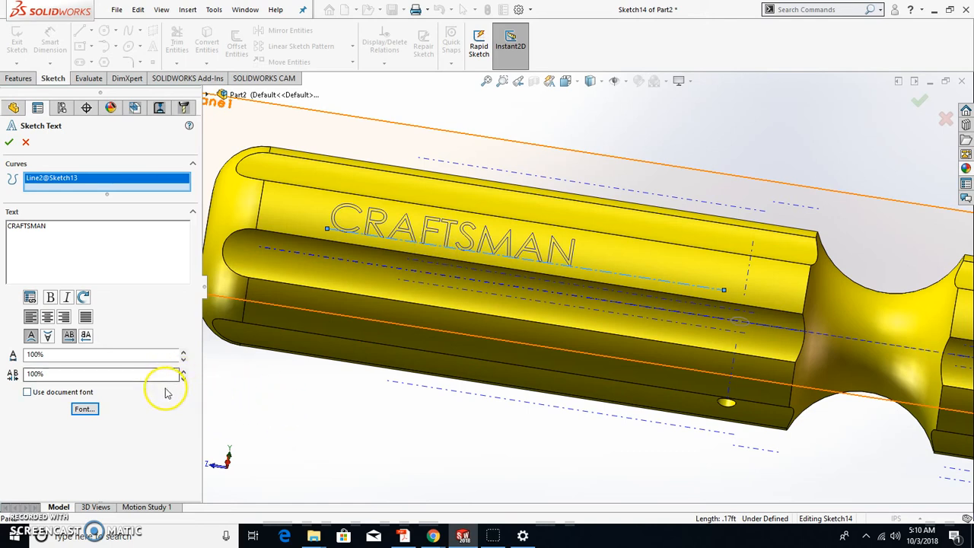
# Set the character spacing of the CRAFTSMAN text to 170% so it spans the centerline, and accept the sketch text.
pyautogui.click(183, 370)
pyautogui.click(184, 371)
pyautogui.click(183, 371)
pyautogui.click(184, 371)
pyautogui.click(184, 371)
pyautogui.click(183, 370)
pyautogui.click(184, 371)
pyautogui.click(184, 371)
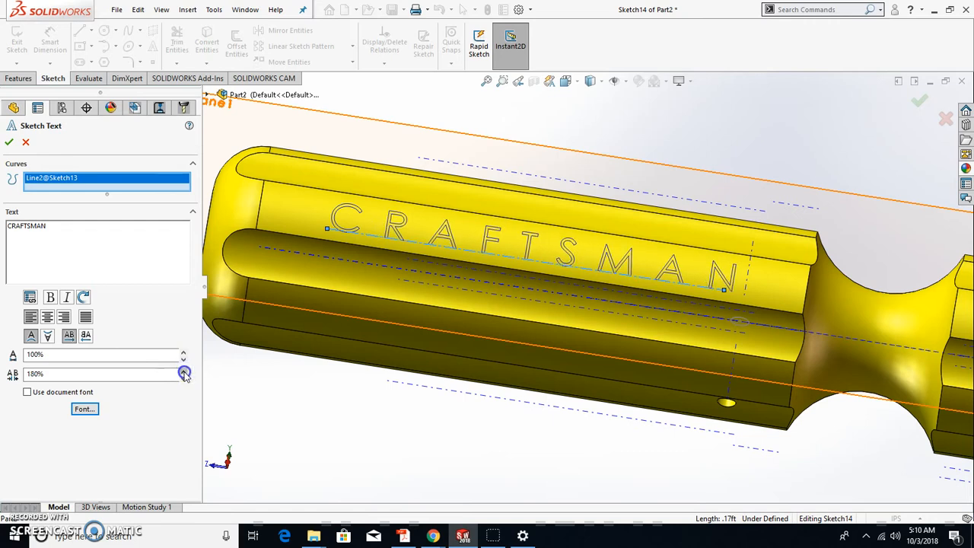
pyautogui.click(184, 379)
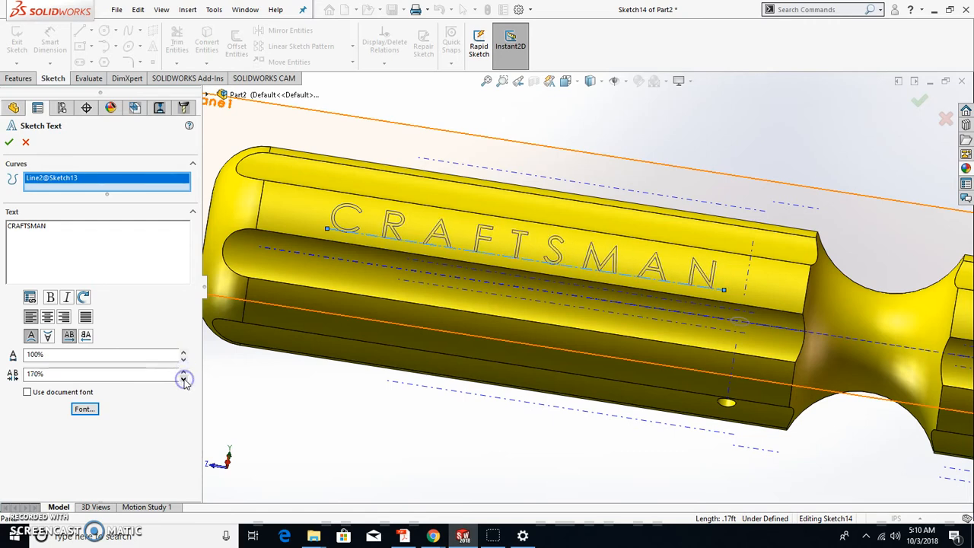
pyautogui.moveTo(503, 375); pyautogui.dragTo(456, 337, button='middle')
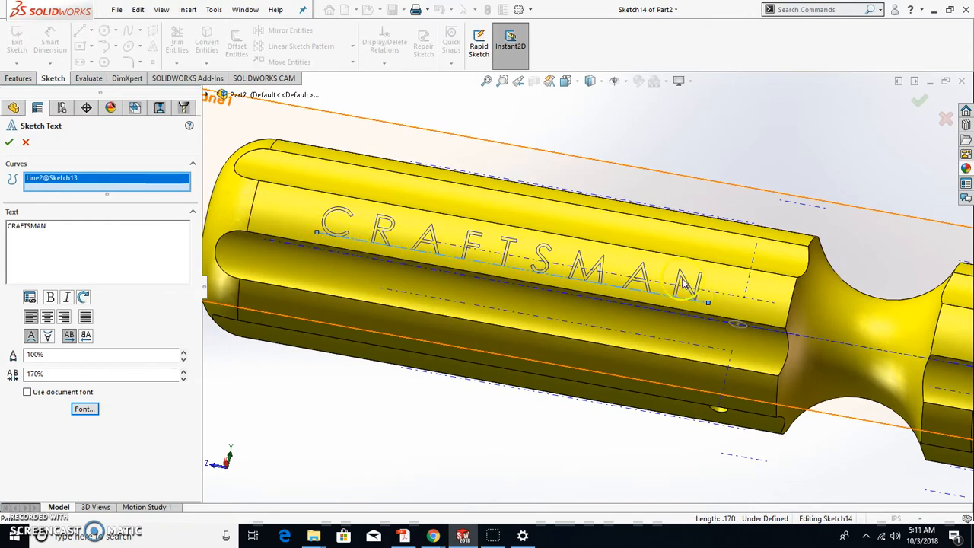
pyautogui.scroll(-3, 540, 305)
pyautogui.moveTo(526, 315)
pyautogui.mouseDown(button='middle')
pyautogui.moveTo(574, 205)
pyautogui.moveTo(545, 290)
pyautogui.mouseUp(button='middle')
pyautogui.scroll(3, 545, 290)
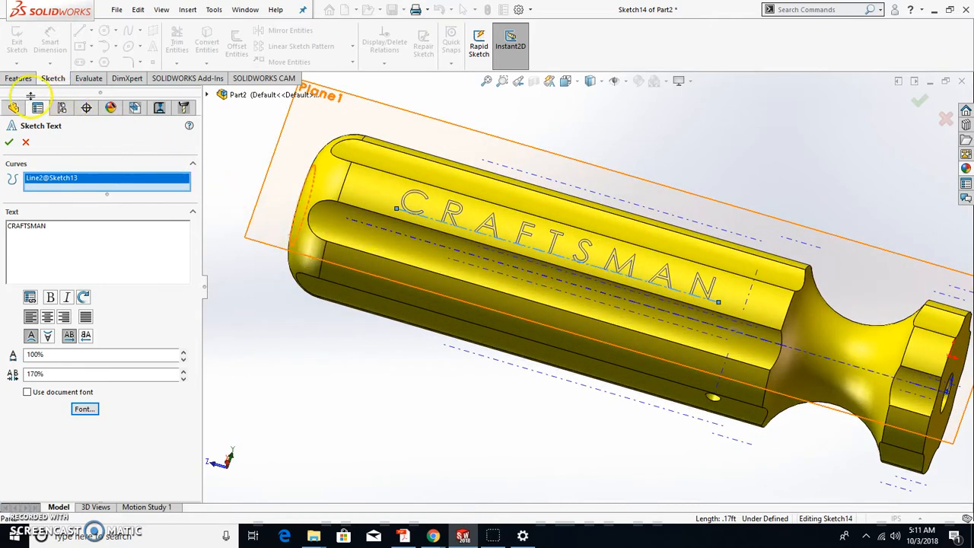
pyautogui.click(9, 143)
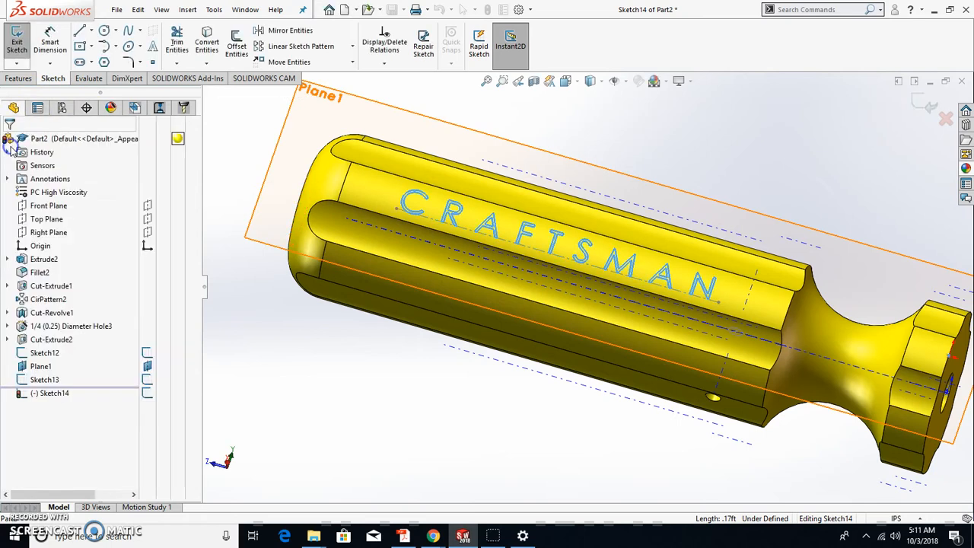
# Cut-extrude the CRAFTSMAN text blind into the handle to a depth of 0.10 in.
pyautogui.click(18, 78)
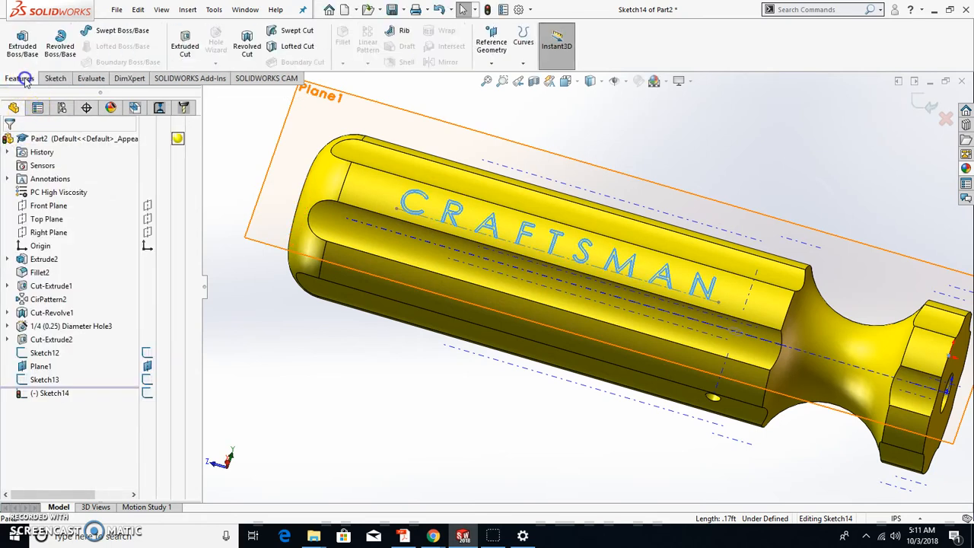
pyautogui.click(184, 47)
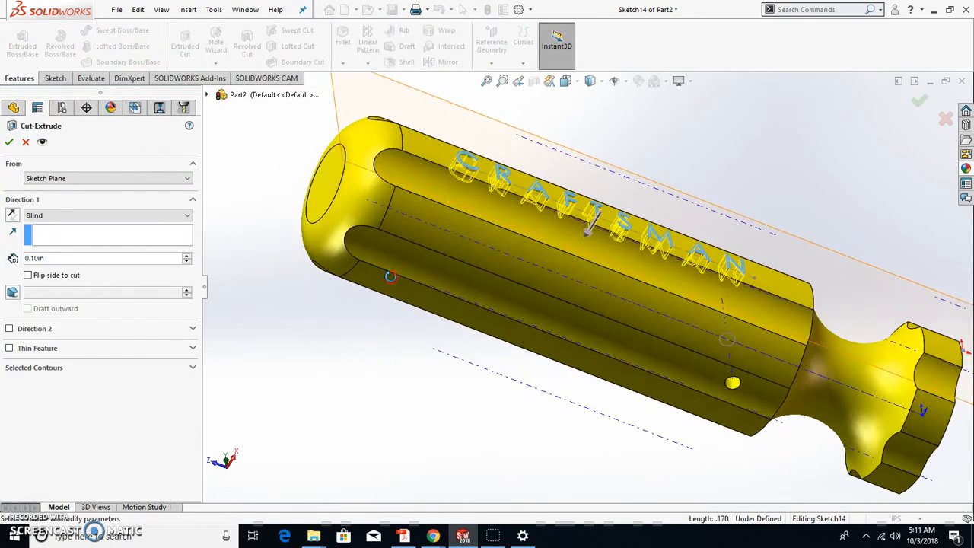
pyautogui.moveTo(472, 266); pyautogui.dragTo(429, 359, button='middle')
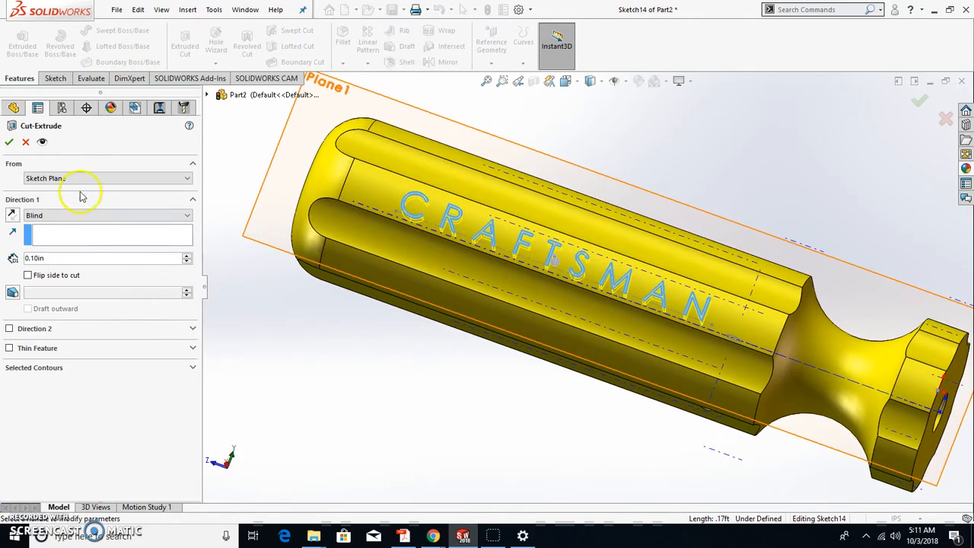
pyautogui.click(308, 359)
pyautogui.scroll(1, 470, 355)
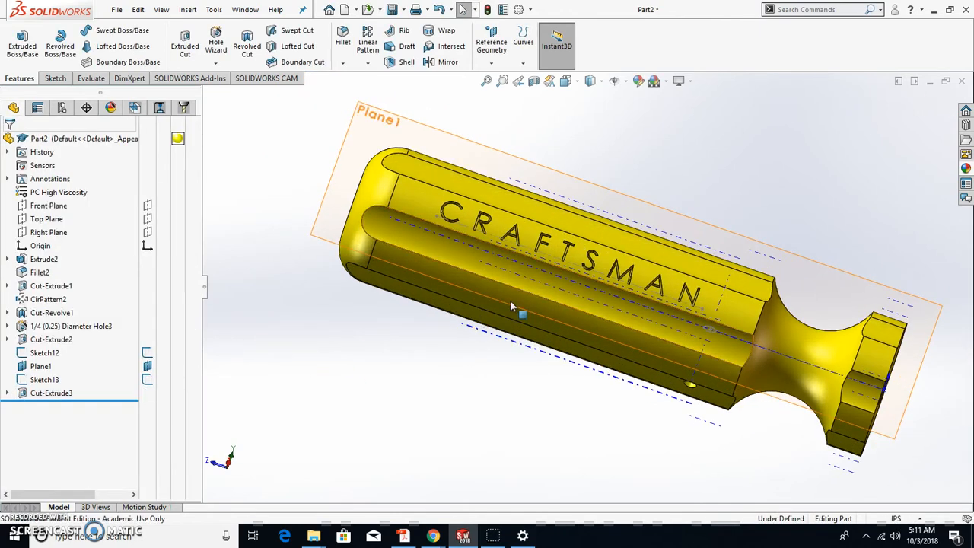
# Hide the planes, sketches and axes and examine the engraved lettering on the handle from several angles.
pyautogui.click(614, 80)
pyautogui.moveTo(514, 287); pyautogui.dragTo(561, 322, button='middle')
pyautogui.scroll(-4, 647, 316)
pyautogui.moveTo(624, 283); pyautogui.dragTo(604, 293, button='middle')
pyautogui.scroll(3, 604, 297)
pyautogui.scroll(2, 604, 311)
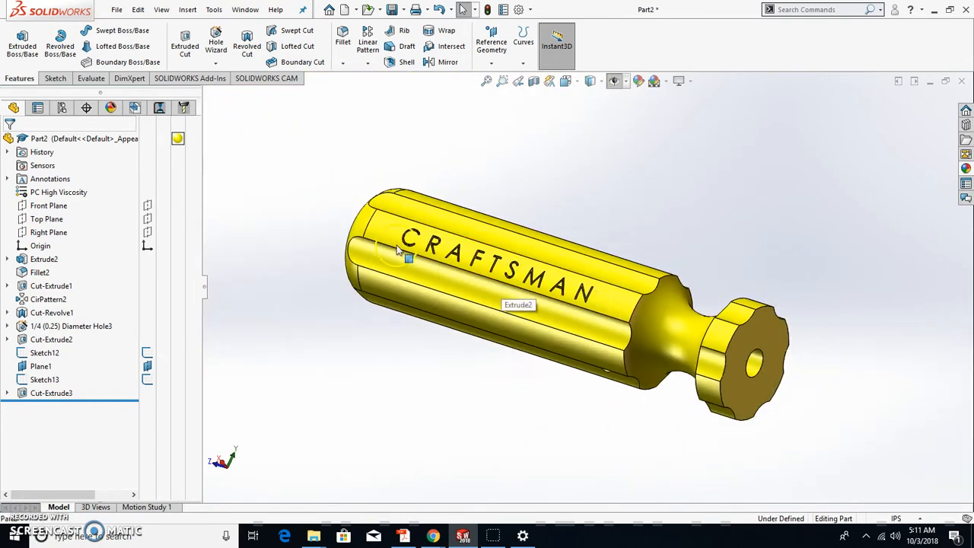
pyautogui.moveTo(548, 266)
pyautogui.mouseDown(button='middle')
pyautogui.moveTo(507, 290)
pyautogui.moveTo(536, 242)
pyautogui.moveTo(536, 259)
pyautogui.mouseUp(button='middle')
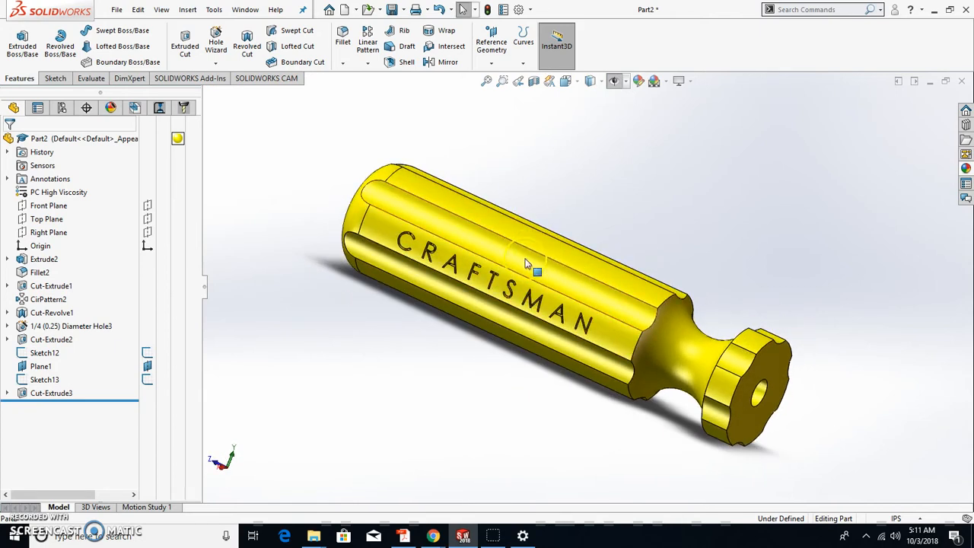
pyautogui.scroll(3, 526, 259)
pyautogui.scroll(-4, 532, 267)
pyautogui.scroll(3, 666, 316)
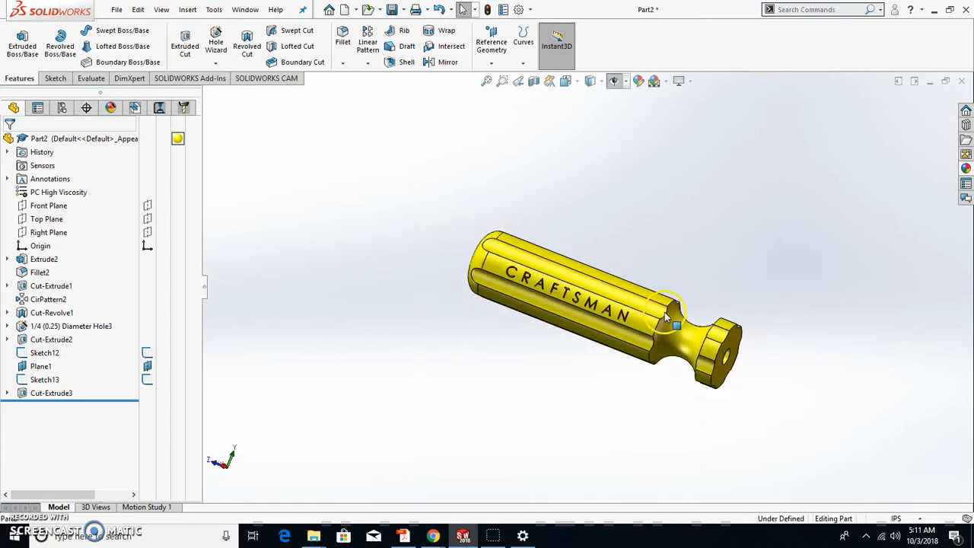
pyautogui.scroll(-2, 666, 316)
# Create a circular pattern of the engraved text cut around the handle's axis with 6 equally spaced instances over 360 degrees.
pyautogui.click(364, 64)
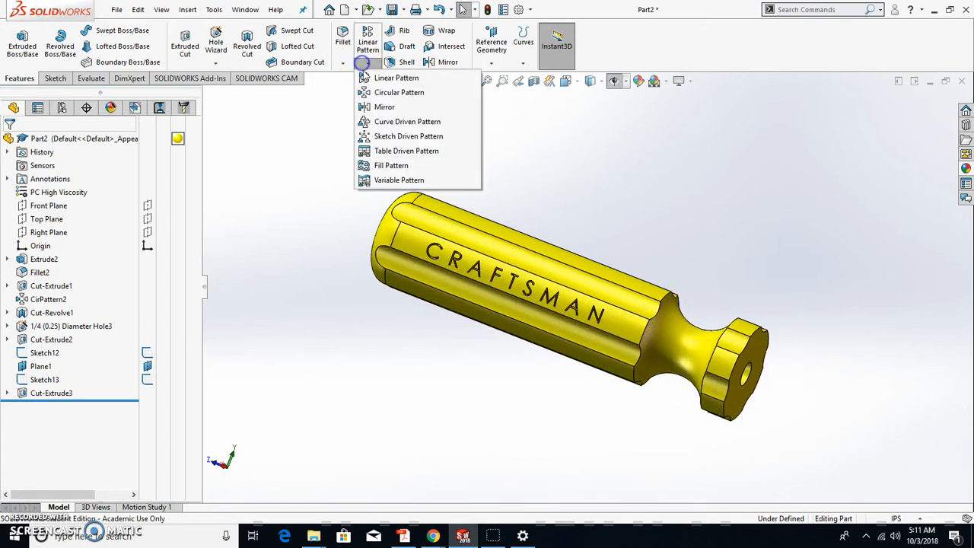
pyautogui.click(384, 92)
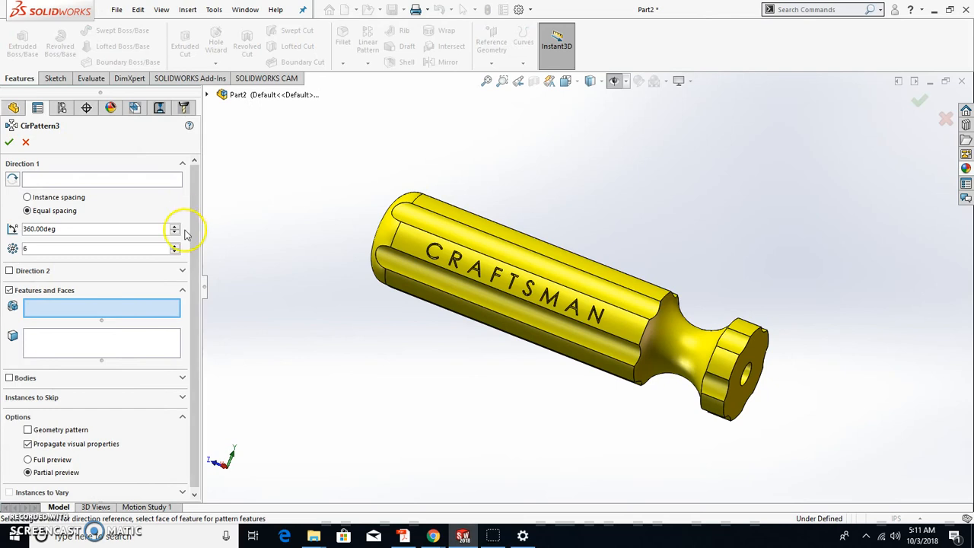
pyautogui.click(208, 94)
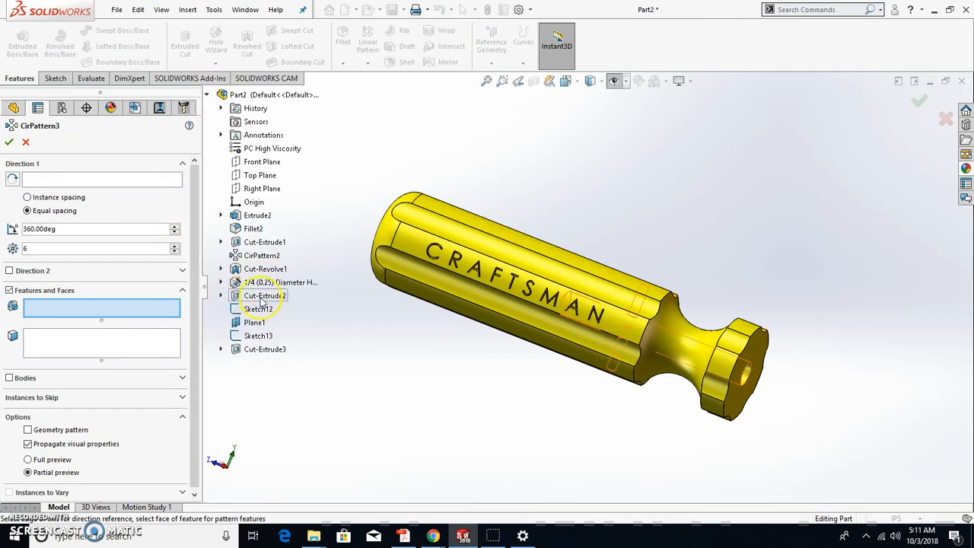
pyautogui.click(260, 349)
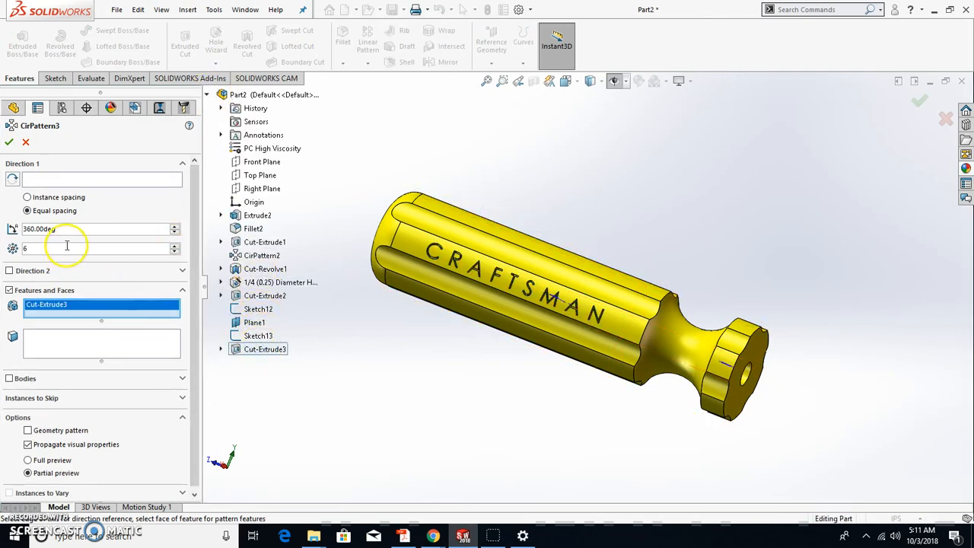
pyautogui.click(66, 181)
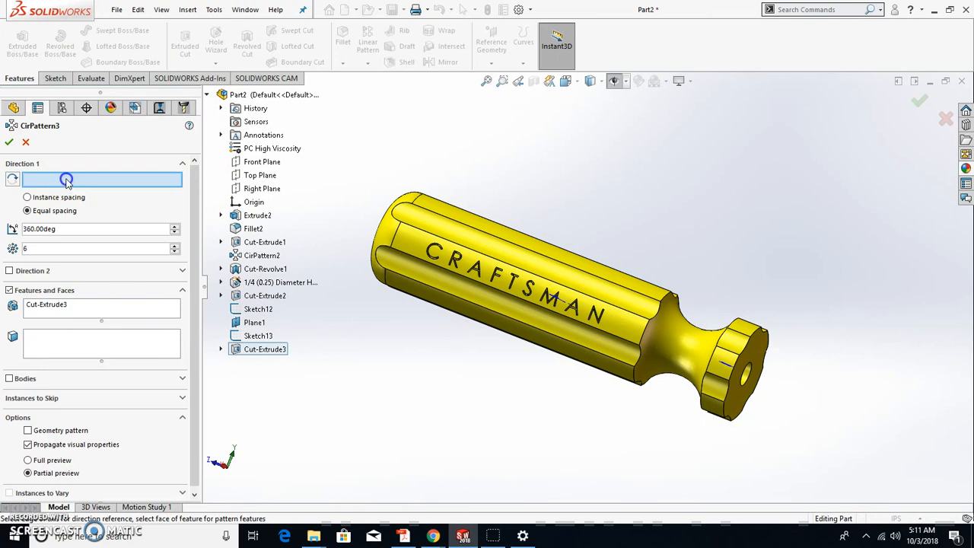
pyautogui.click(614, 81)
pyautogui.click(686, 350)
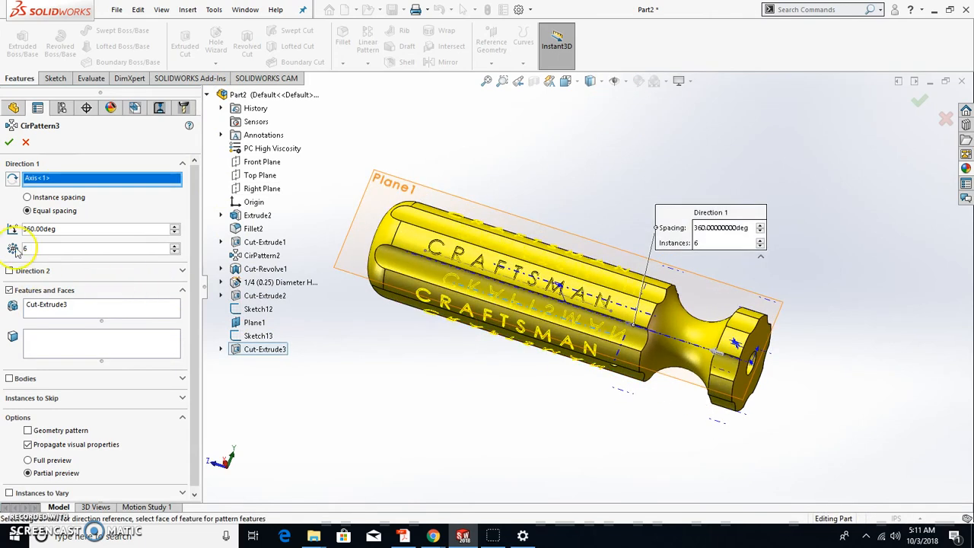
pyautogui.moveTo(330, 338); pyautogui.dragTo(531, 358, button='middle')
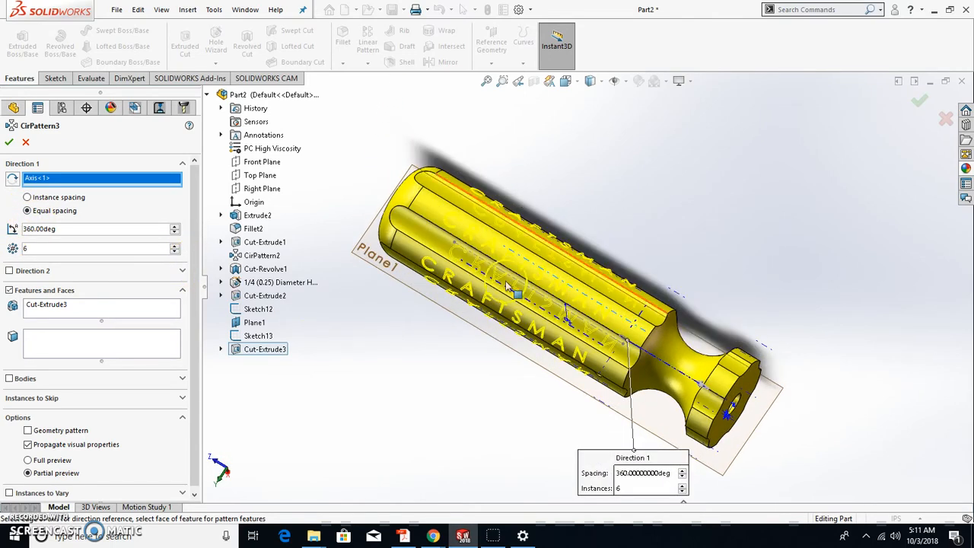
pyautogui.scroll(-5, 581, 278)
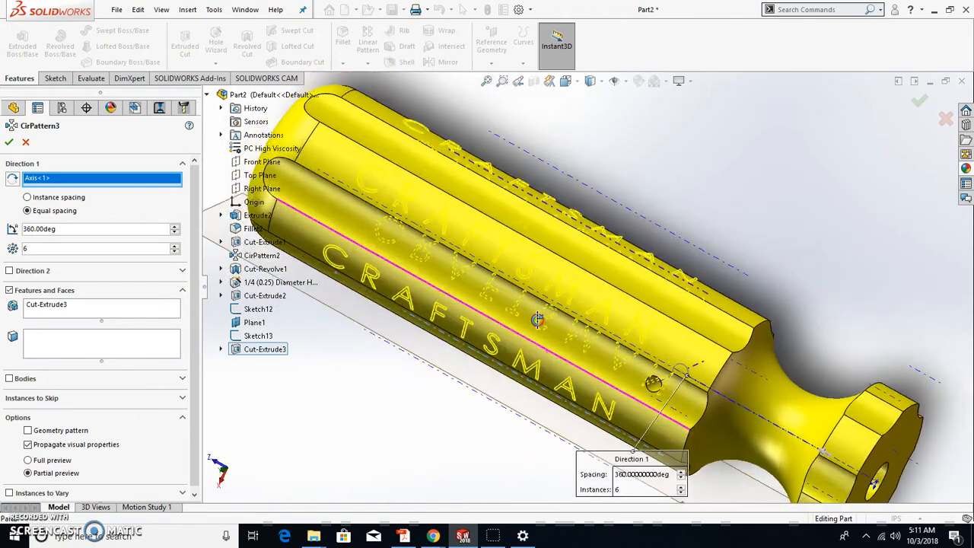
pyautogui.click(10, 145)
pyautogui.click(390, 407)
# Examine the patterned lettering on the faces around the handle.
pyautogui.moveTo(424, 378); pyautogui.dragTo(405, 270, button='middle')
pyautogui.scroll(4, 627, 375)
pyautogui.moveTo(562, 380); pyautogui.dragTo(564, 362, button='middle')
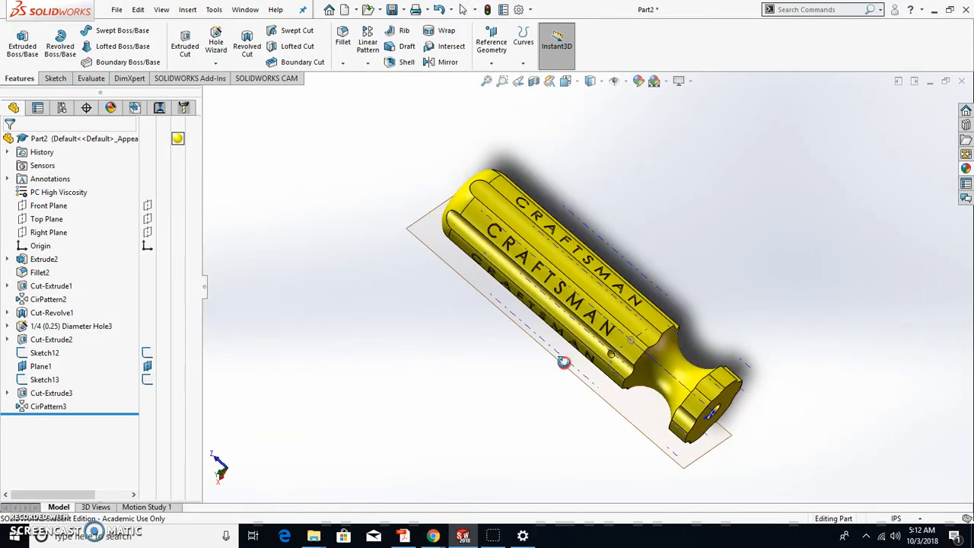
pyautogui.scroll(-3, 571, 359)
pyautogui.moveTo(615, 279); pyautogui.dragTo(572, 330, button='middle')
pyautogui.scroll(3, 590, 284)
pyautogui.scroll(-3, 646, 231)
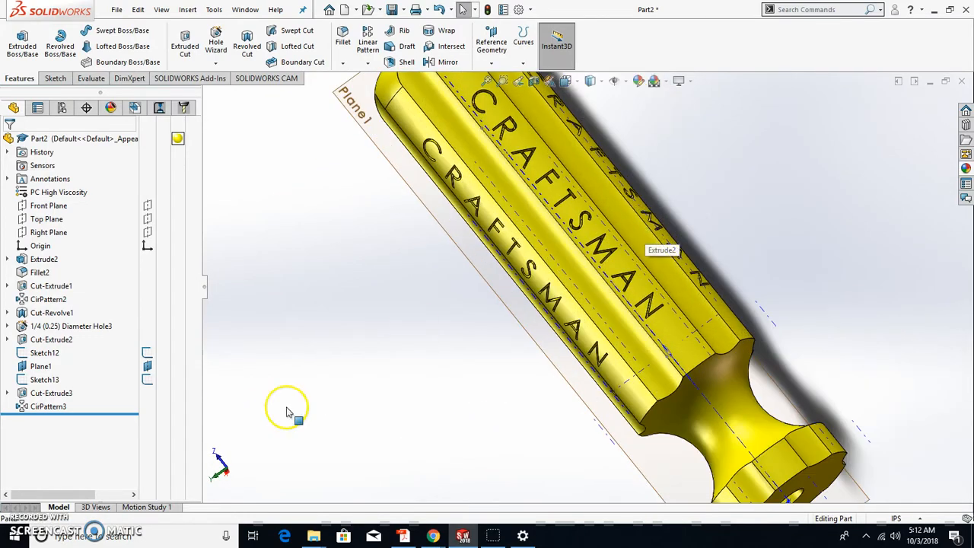
# Suppress the circular pattern of the engraved text and hide the planes, sketches and axes.
pyautogui.click(40, 405)
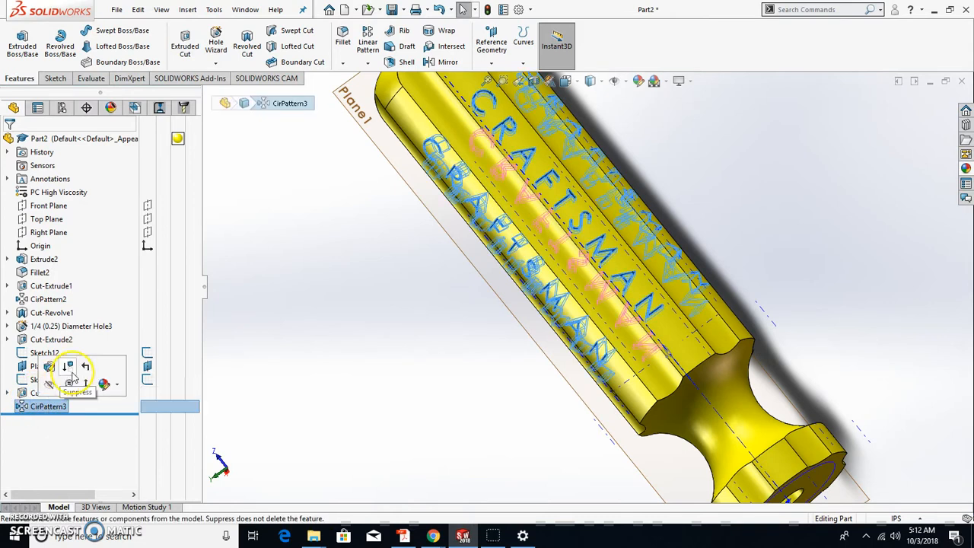
pyautogui.click(70, 371)
pyautogui.scroll(3, 498, 322)
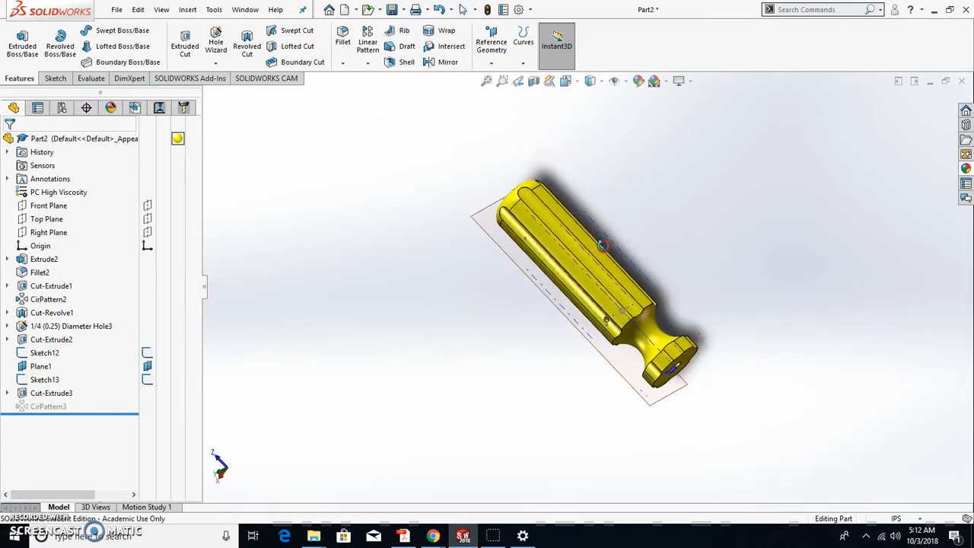
pyautogui.click(613, 80)
pyautogui.scroll(2, 646, 326)
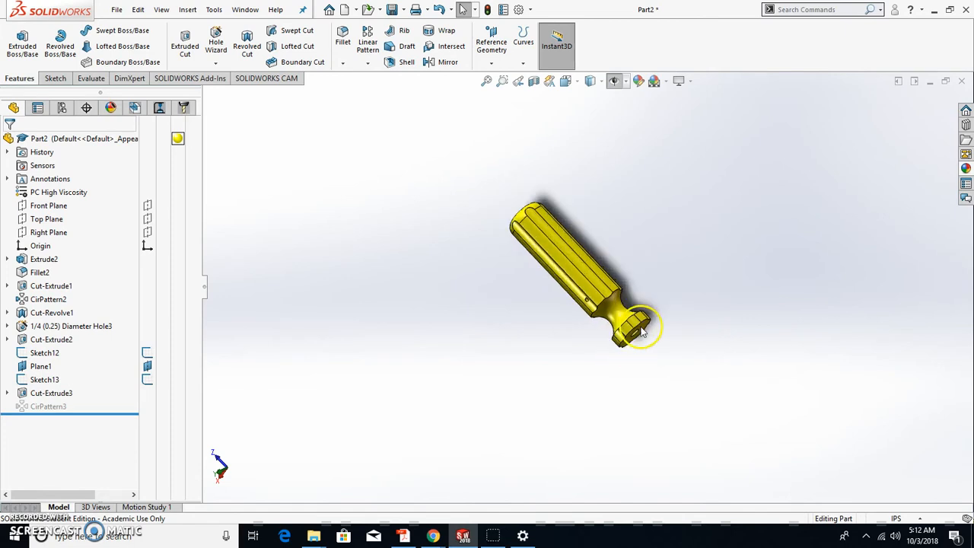
# Examine the engraved lettering and the handle's grooves from several angles.
pyautogui.scroll(-4, 642, 288)
pyautogui.scroll(-2, 642, 288)
pyautogui.scroll(3, 618, 282)
pyautogui.scroll(-2, 587, 275)
pyautogui.scroll(2, 585, 269)
pyautogui.scroll(-3, 520, 266)
pyautogui.moveTo(520, 266); pyautogui.dragTo(561, 163, button='middle')
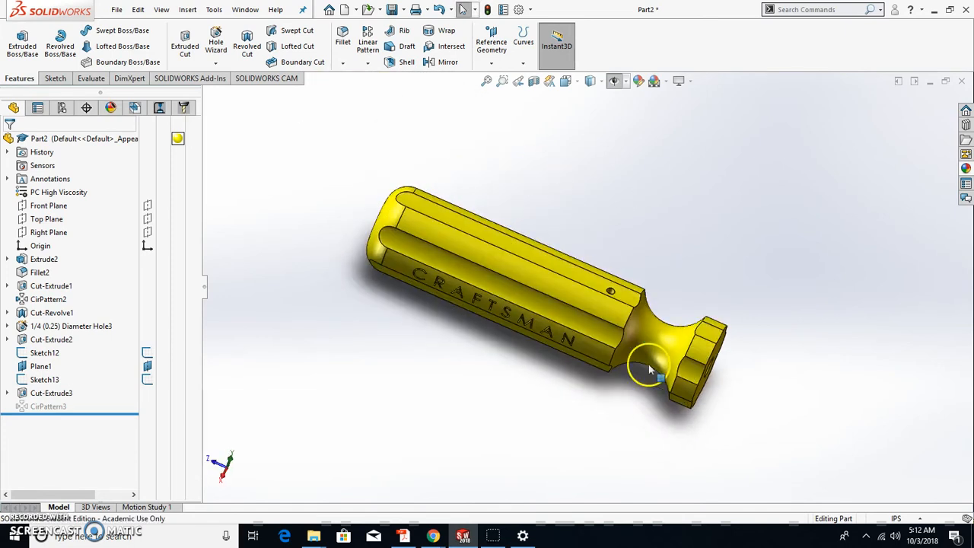
pyautogui.scroll(-1, 576, 328)
pyautogui.scroll(-1, 576, 332)
pyautogui.scroll(3, 529, 266)
pyautogui.scroll(-2, 529, 266)
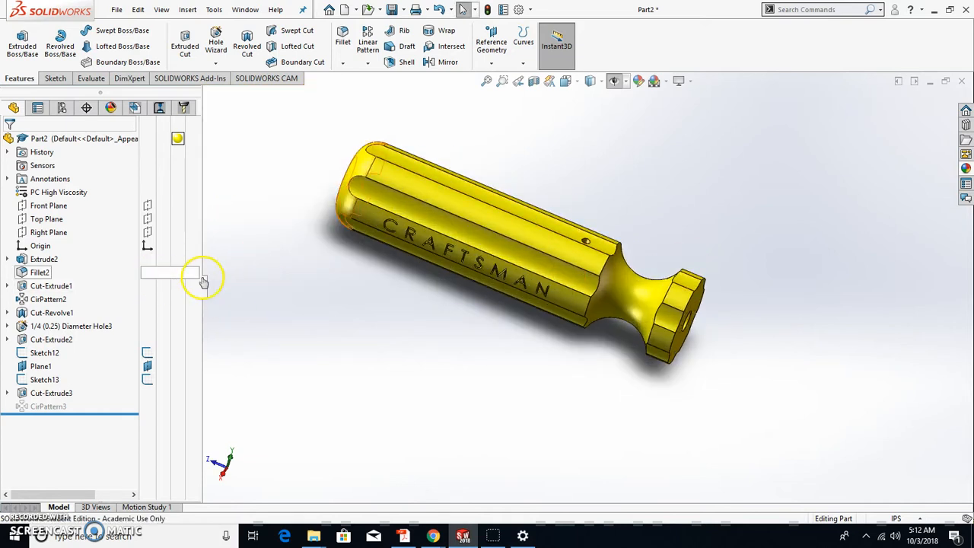
# Widen the feature tree and expand its display pane to show the appearance of each feature.
pyautogui.moveTo(206, 297); pyautogui.dragTo(302, 298)
pyautogui.click(233, 108)
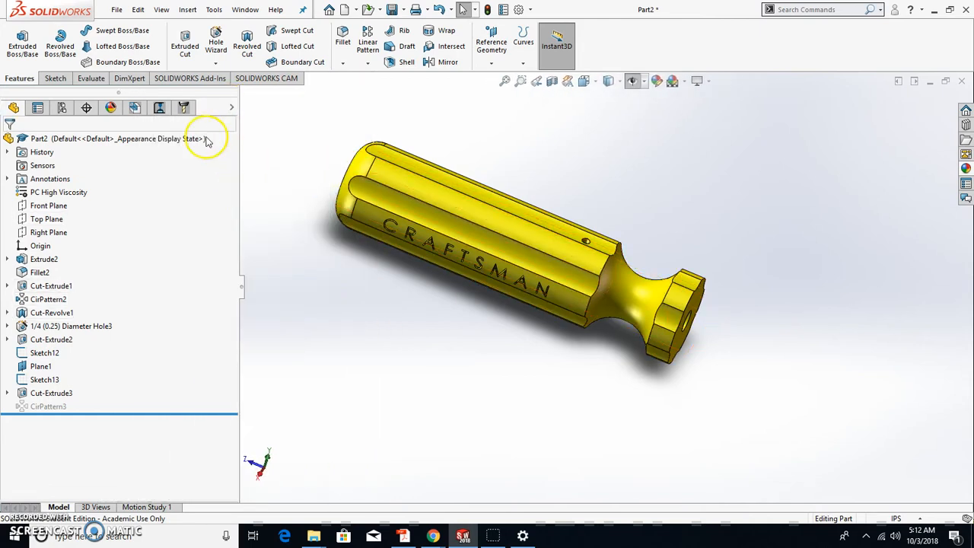
pyautogui.click(231, 108)
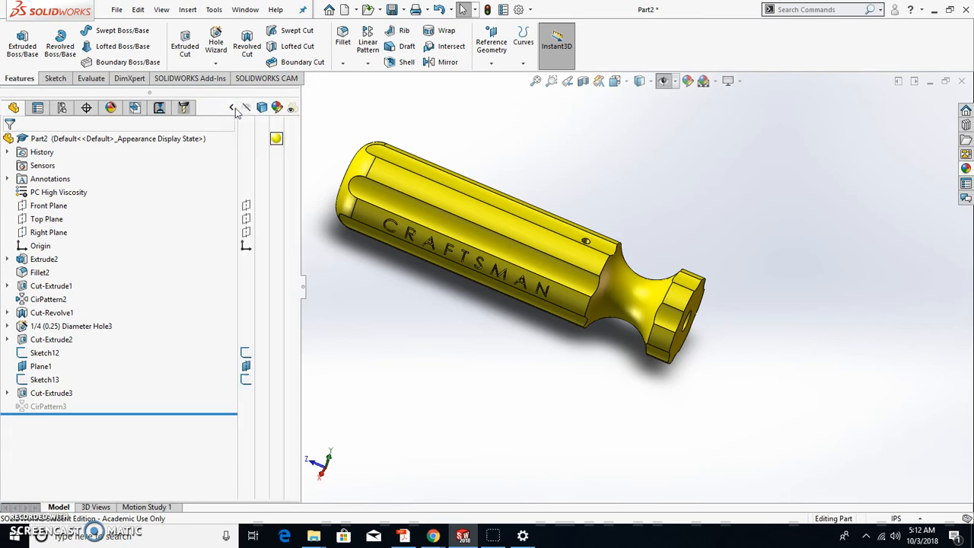
pyautogui.click(232, 108)
pyautogui.click(233, 108)
# Apply a blue colour to the circular pattern of grooves, CirPattern2.
pyautogui.moveTo(398, 331); pyautogui.dragTo(410, 271, button='middle')
pyautogui.scroll(2, 411, 269)
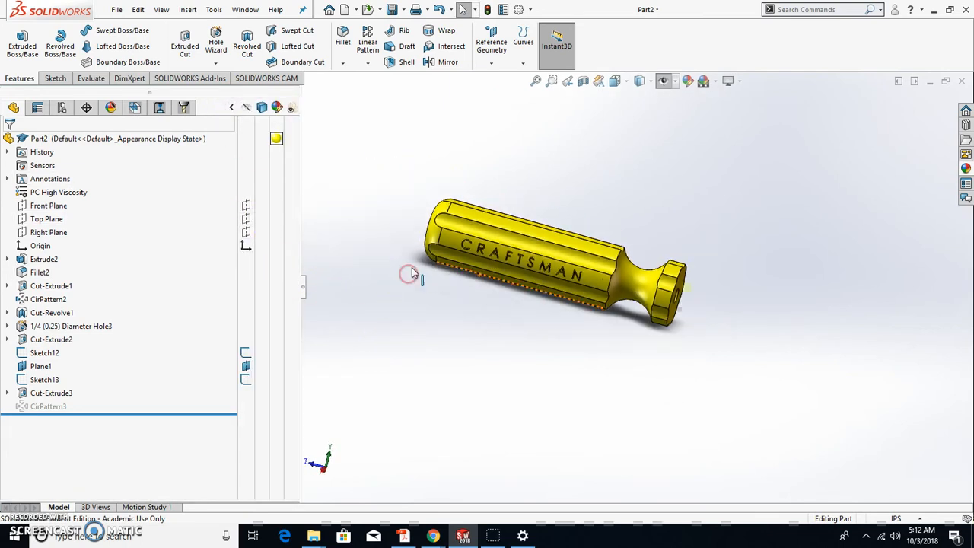
pyautogui.scroll(-2, 522, 158)
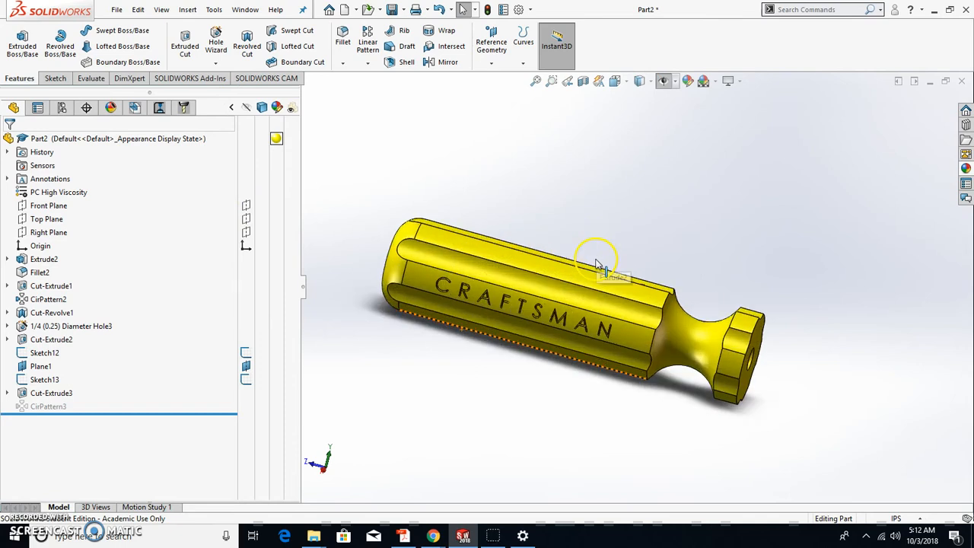
pyautogui.click(454, 262)
pyautogui.click(369, 352)
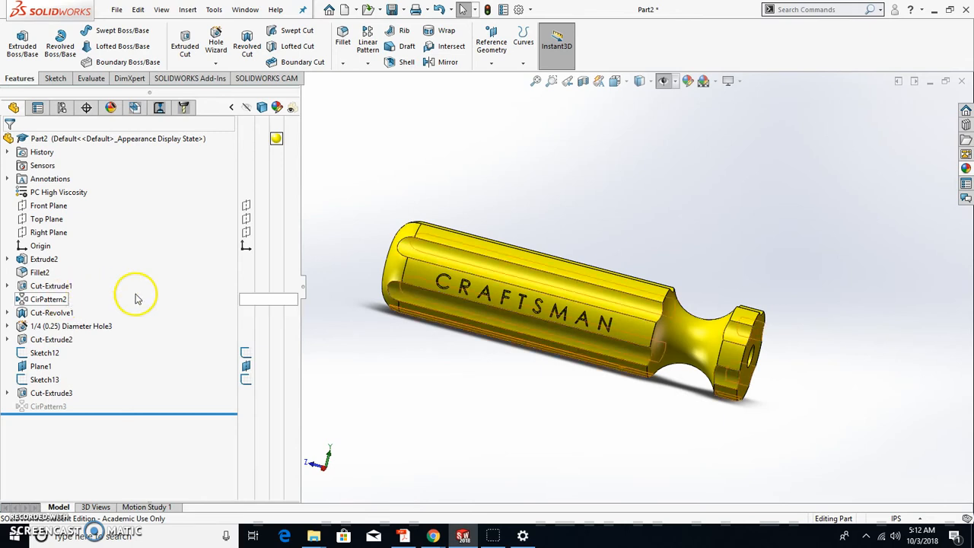
pyautogui.click(280, 300)
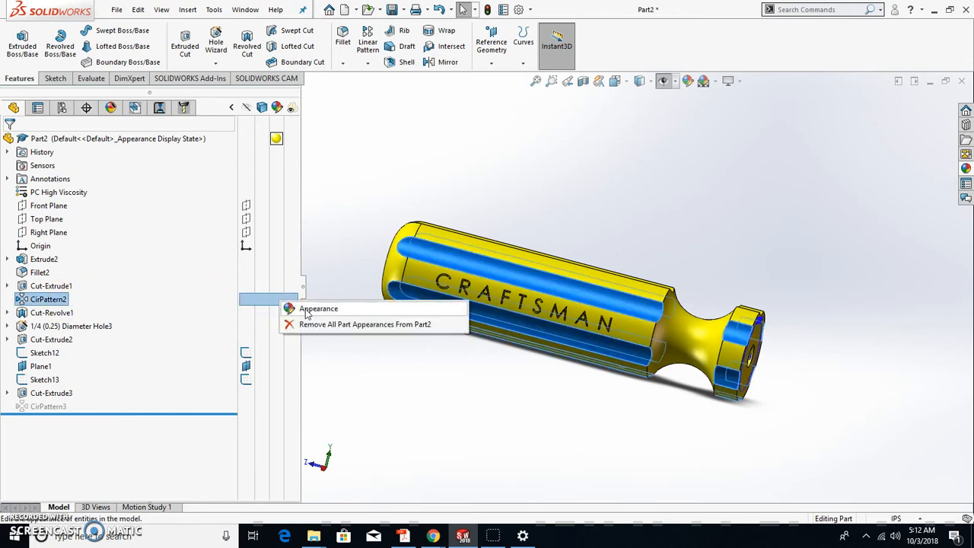
pyautogui.click(312, 309)
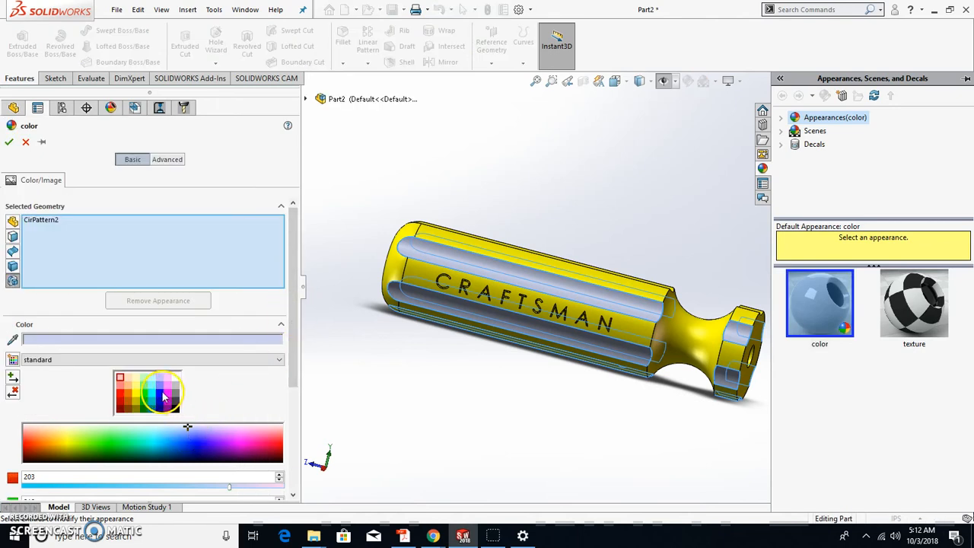
pyautogui.click(163, 396)
pyautogui.click(9, 142)
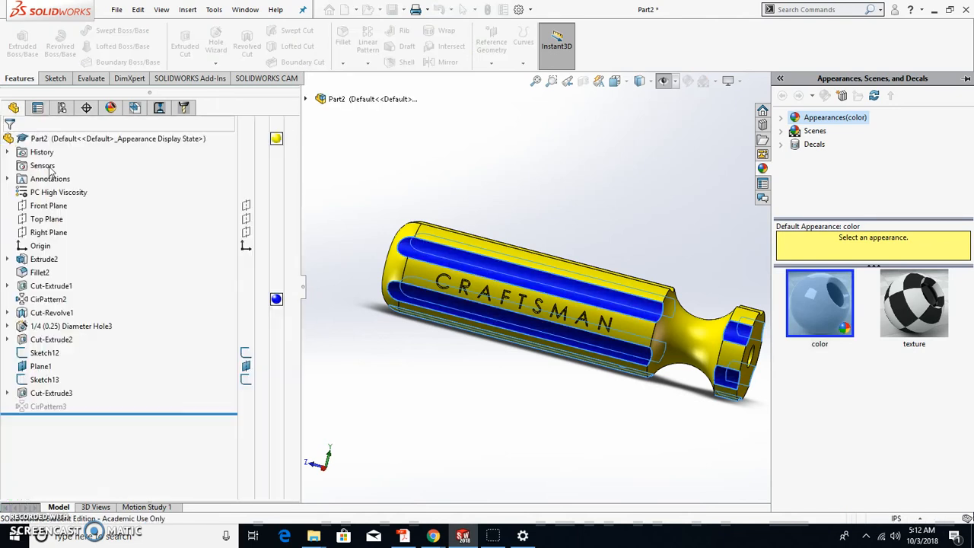
# Examine the blue grooves around the handle from several angles.
pyautogui.click(400, 378)
pyautogui.scroll(2, 492, 403)
pyautogui.moveTo(526, 379); pyautogui.dragTo(507, 285, button='middle')
pyautogui.scroll(-4, 552, 295)
pyautogui.scroll(3, 703, 391)
pyautogui.scroll(-4, 701, 327)
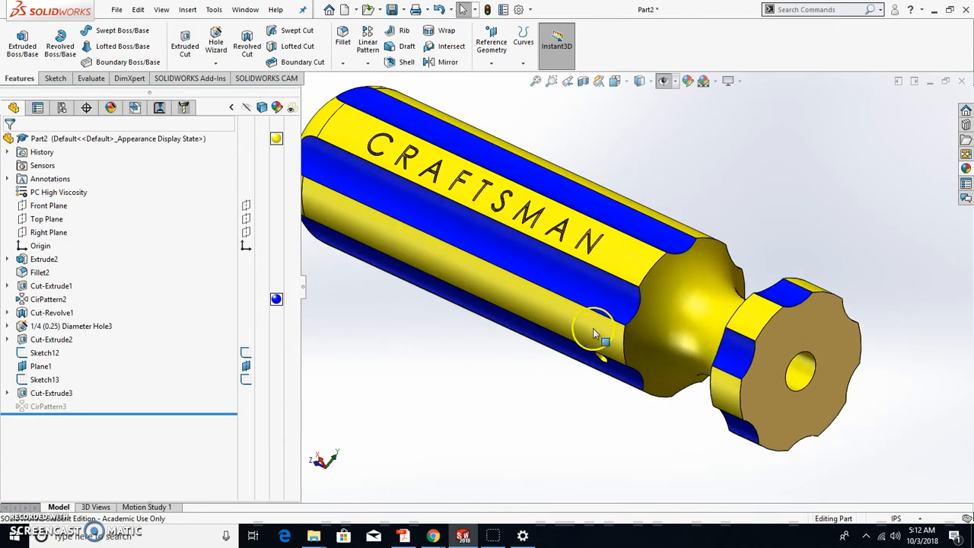
pyautogui.moveTo(594, 332); pyautogui.dragTo(601, 259, button='middle')
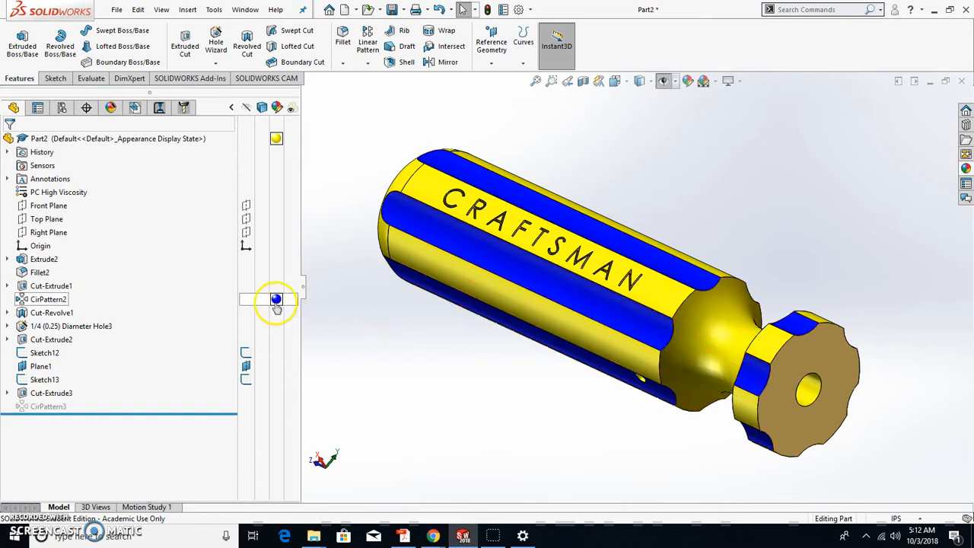
pyautogui.moveTo(538, 325); pyautogui.dragTo(570, 279, button='middle')
pyautogui.scroll(-3, 517, 218)
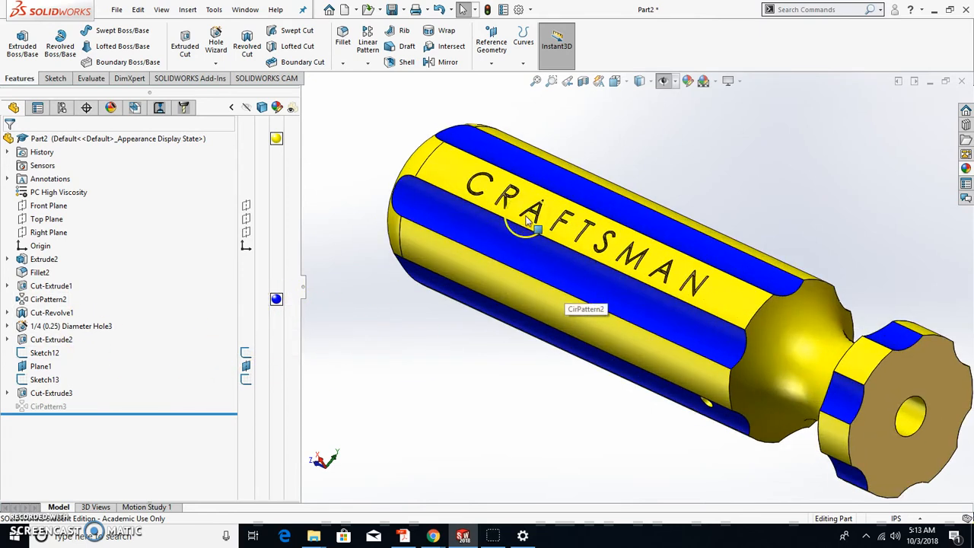
# Apply a red colour to the engraved CRAFTSMAN text cut, Cut-Extrude3.
pyautogui.scroll(-3, 489, 146)
pyautogui.scroll(-6, 518, 198)
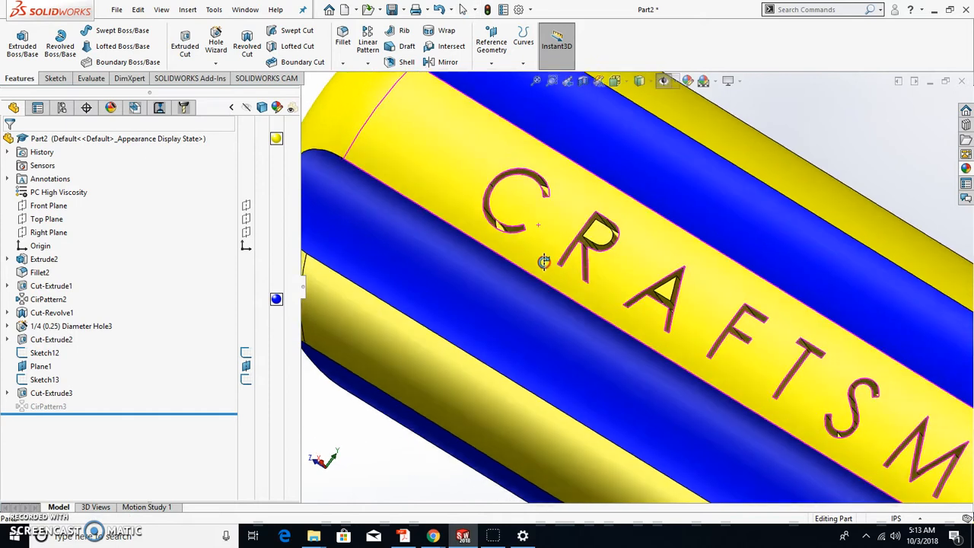
pyautogui.scroll(3, 578, 252)
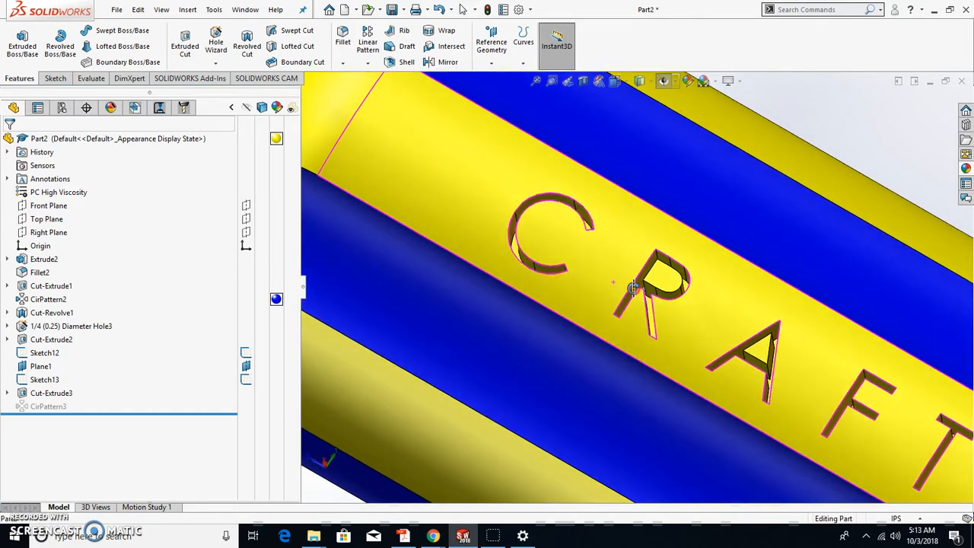
pyautogui.scroll(3, 303, 371)
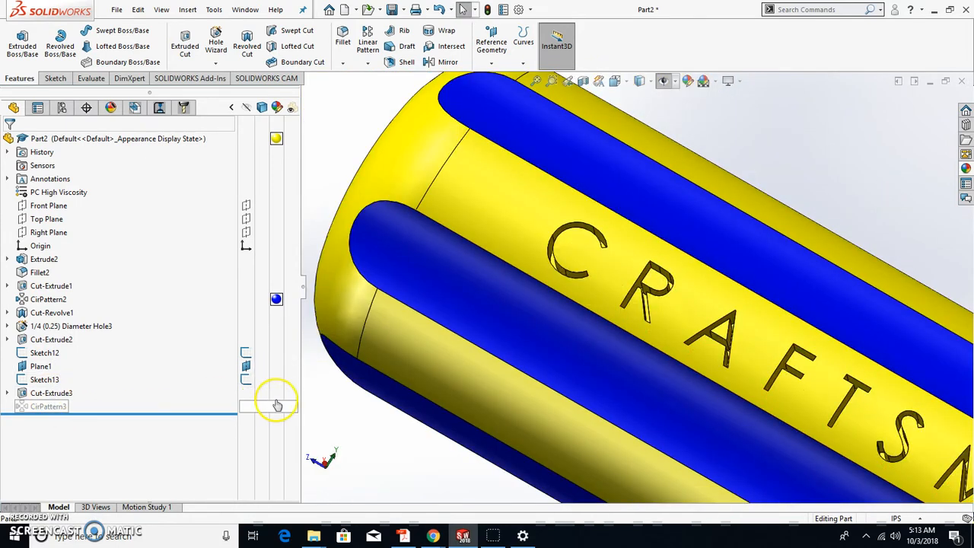
pyautogui.click(276, 397)
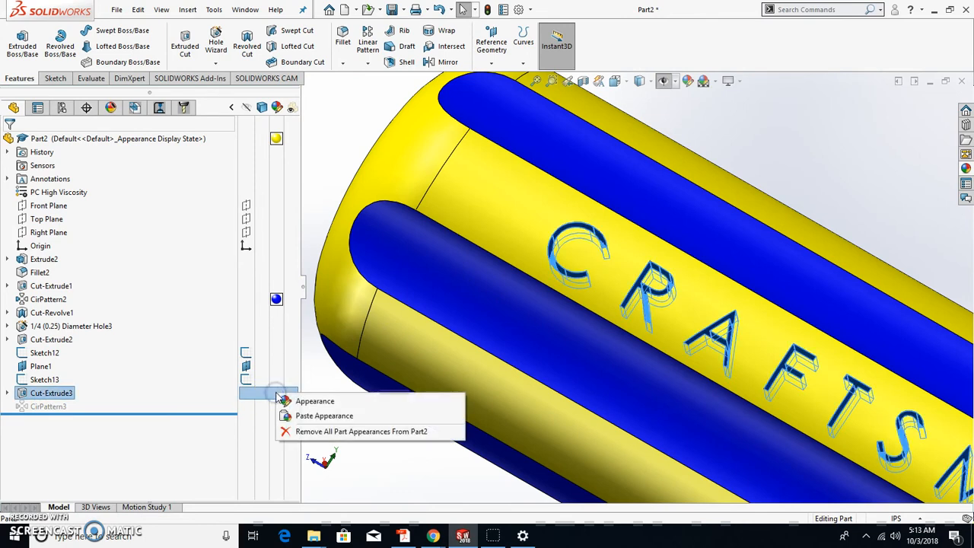
pyautogui.click(289, 398)
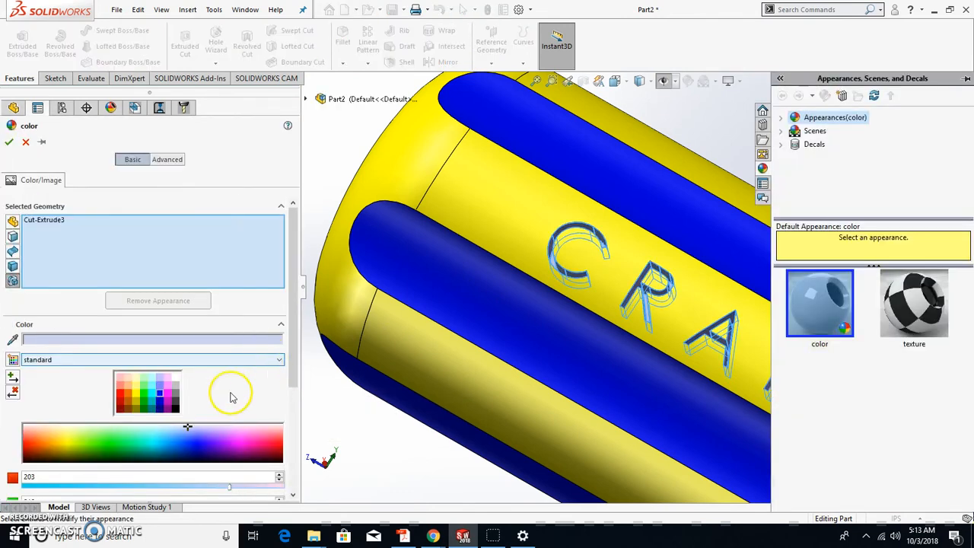
pyautogui.click(120, 394)
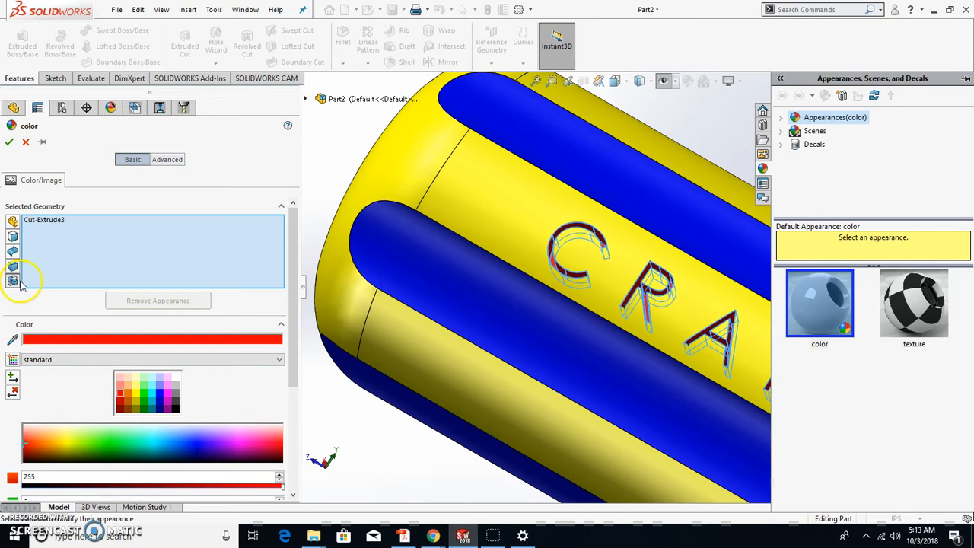
pyautogui.click(10, 143)
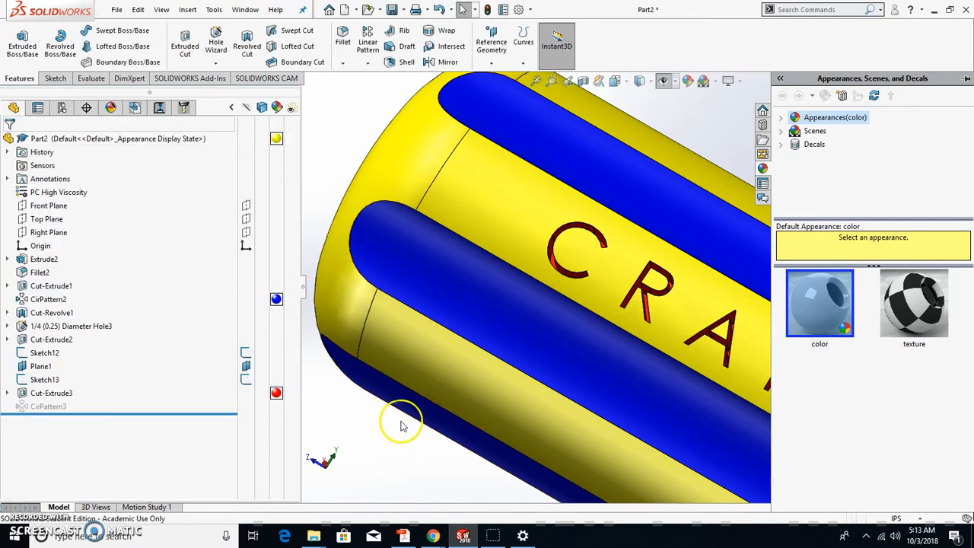
# Remove the blue appearance from the groove pattern and the red appearance from the engraved text cut.
pyautogui.scroll(10, 467, 387)
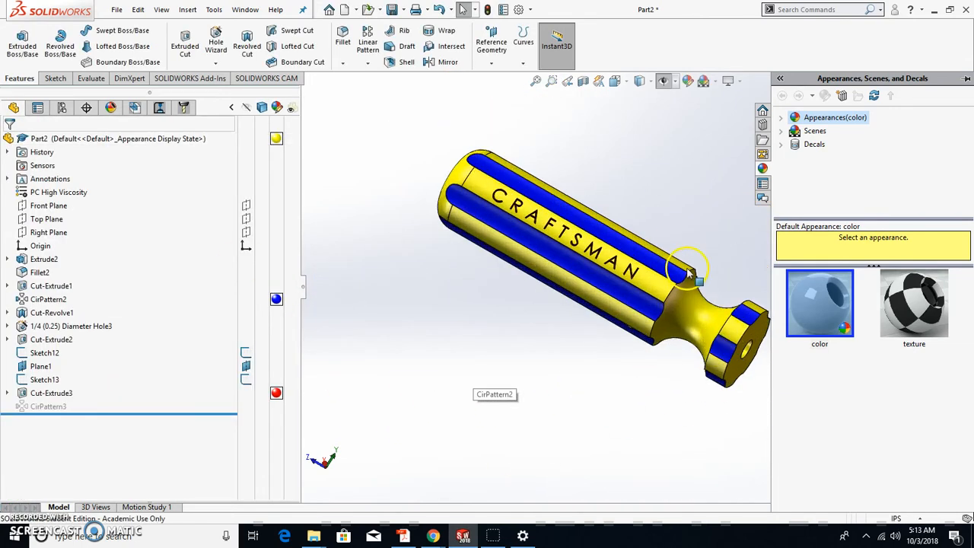
pyautogui.scroll(-5, 689, 271)
pyautogui.moveTo(674, 297); pyautogui.dragTo(609, 286, button='middle')
pyautogui.scroll(4, 608, 285)
pyautogui.scroll(-4, 590, 222)
pyautogui.scroll(3, 590, 226)
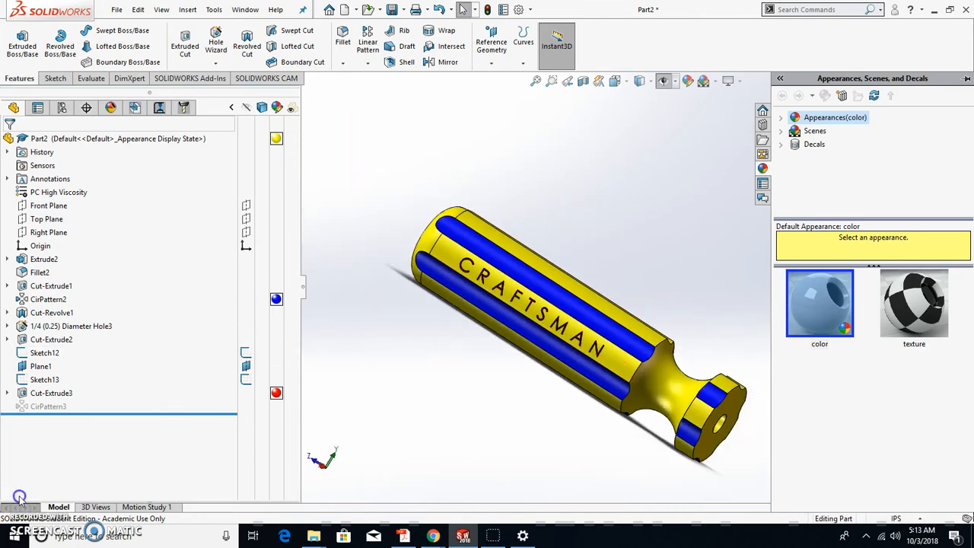
pyautogui.rightClick(276, 300)
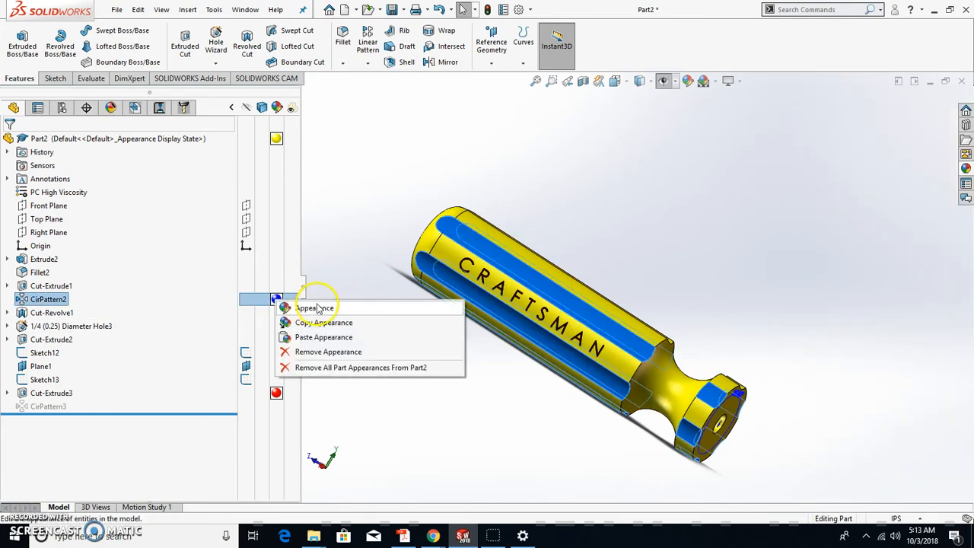
pyautogui.click(319, 352)
pyautogui.rightClick(277, 393)
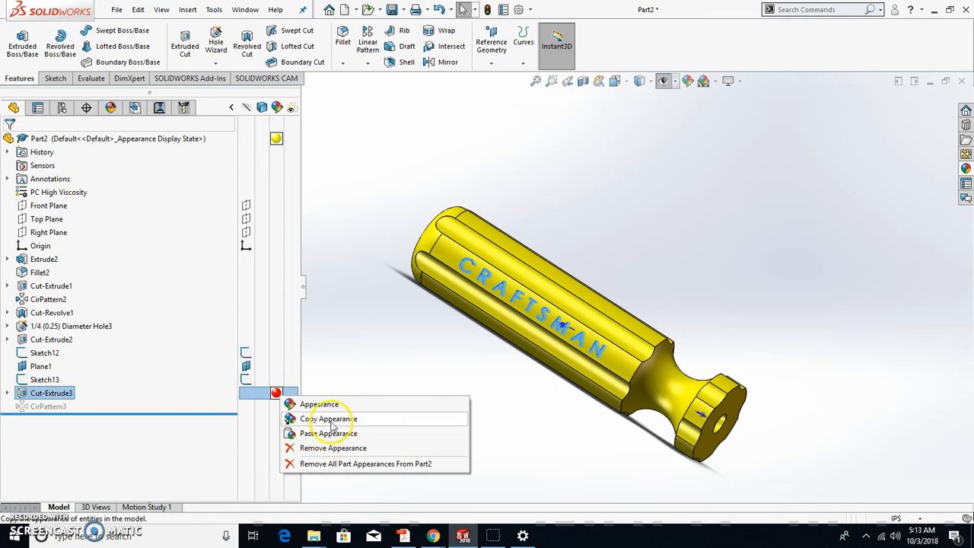
pyautogui.click(333, 448)
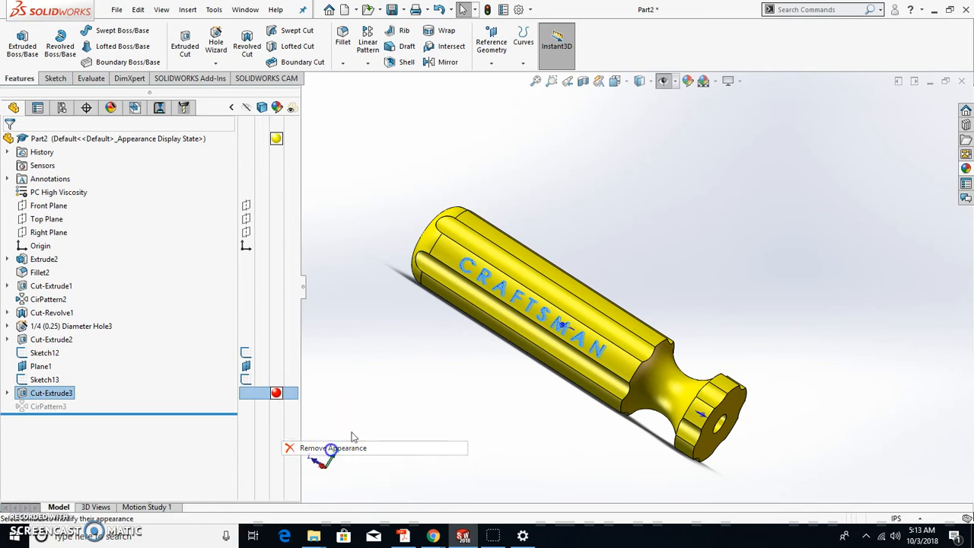
# Suppress the engraved text cut, Cut-Extrude3.
pyautogui.click(55, 396)
pyautogui.click(104, 363)
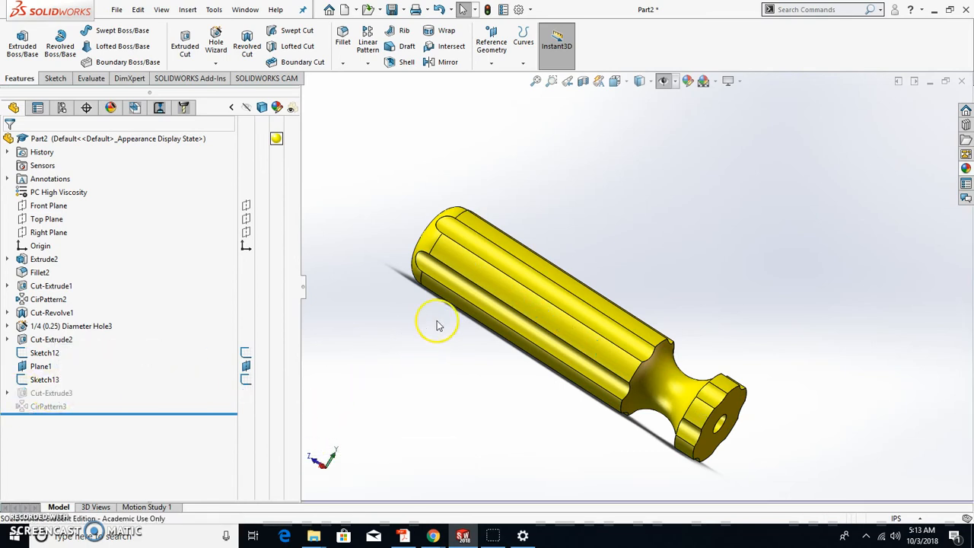
pyautogui.moveTo(124, 414)
pyautogui.mouseDown()
pyautogui.moveTo(124, 378)
pyautogui.moveTo(118, 412)
pyautogui.mouseUp()
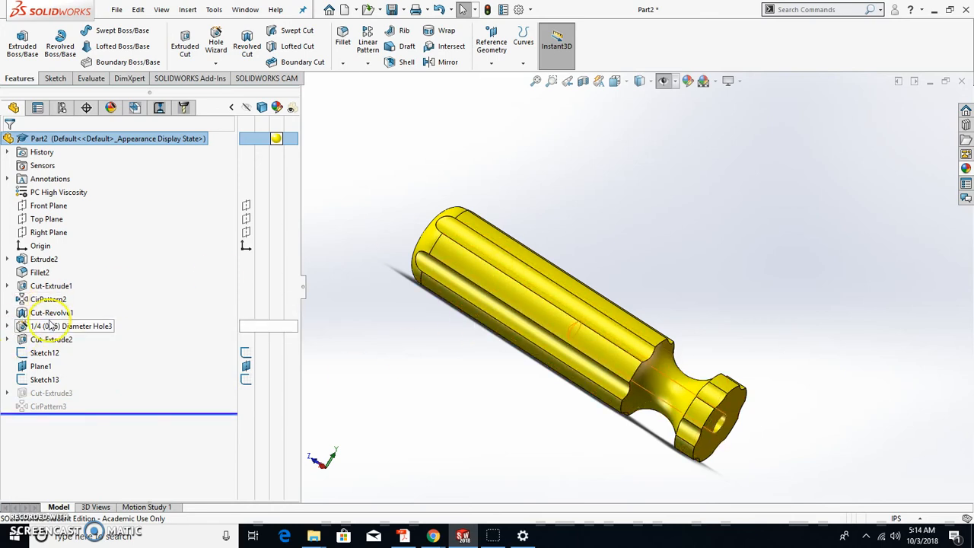
pyautogui.moveTo(47, 335); pyautogui.dragTo(50, 315)
# Suppress the circular pattern of the grooves, CirPattern2, and the original groove cut, Cut-Extrude1.
pyautogui.click(37, 340)
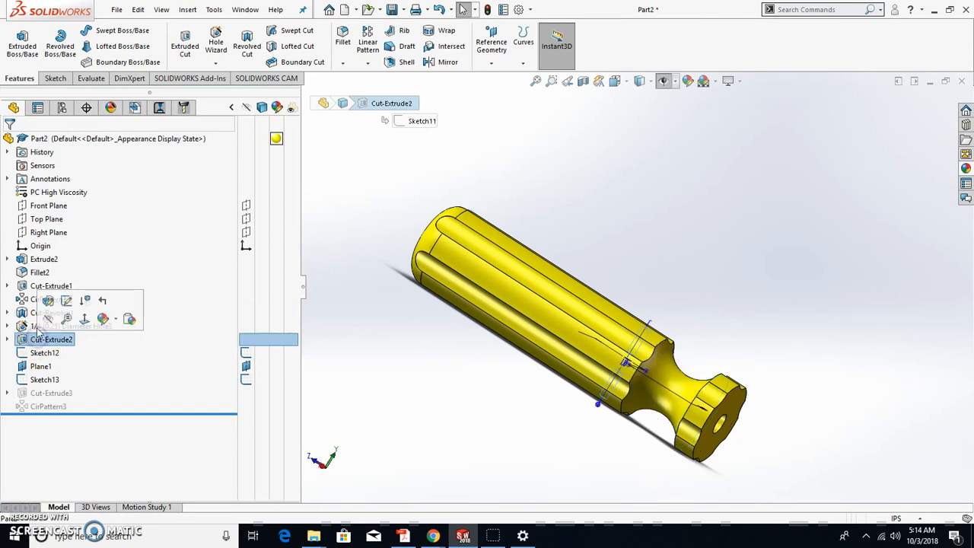
pyautogui.click(37, 286)
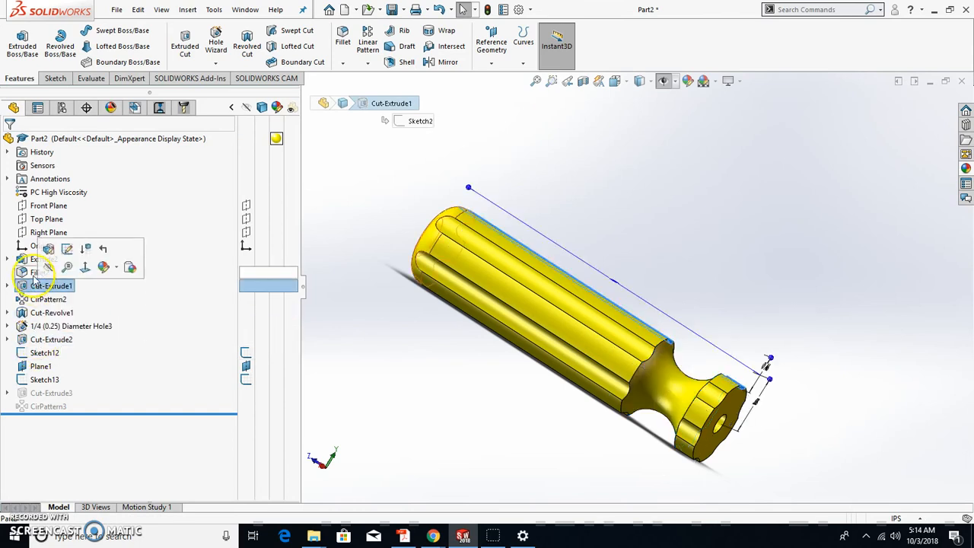
pyautogui.click(45, 299)
pyautogui.click(64, 270)
pyautogui.moveTo(527, 276); pyautogui.dragTo(495, 290, button='middle')
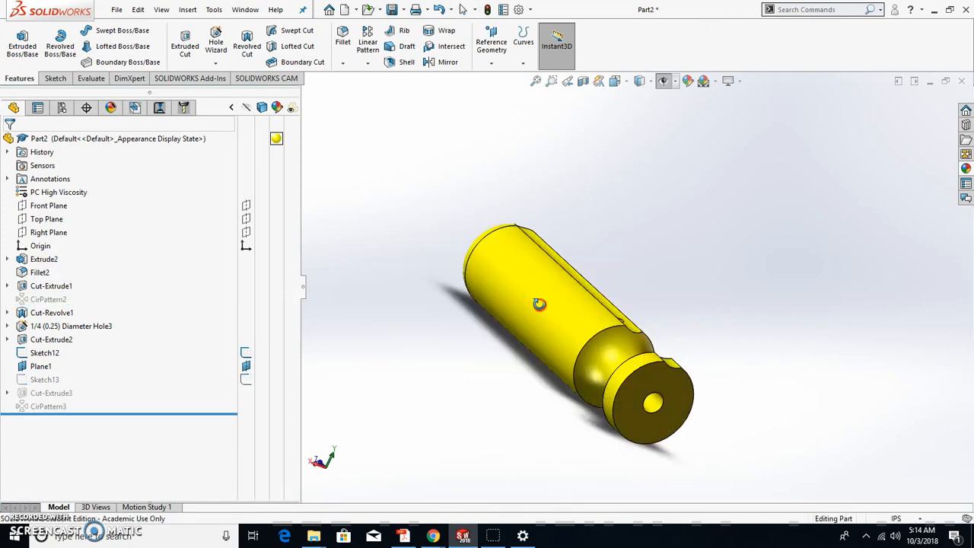
pyautogui.click(51, 285)
pyautogui.click(110, 255)
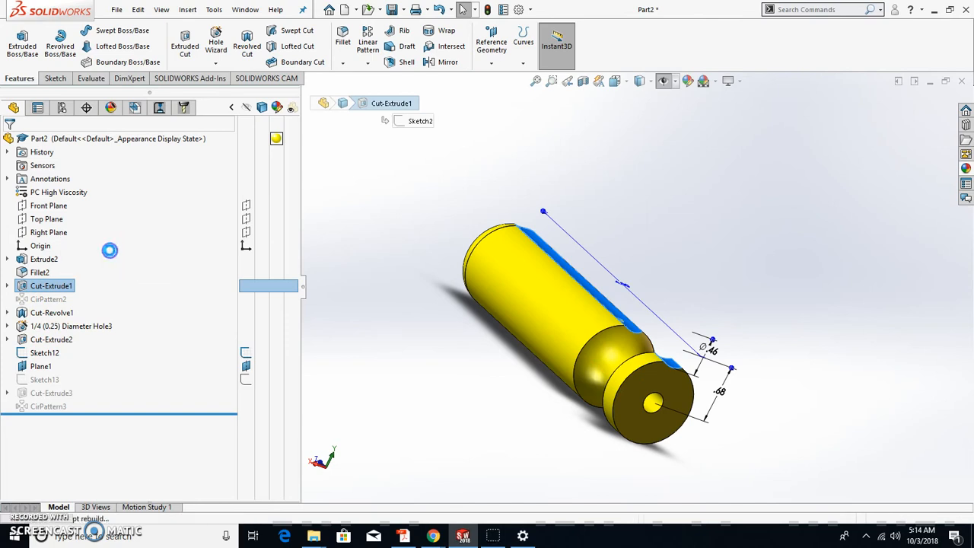
# Sketch a diagonal construction centerline on Plane1 across the grip section of the handle, and exit the sketch.
pyautogui.moveTo(475, 333); pyautogui.dragTo(692, 284, button='middle')
pyautogui.scroll(-3, 692, 285)
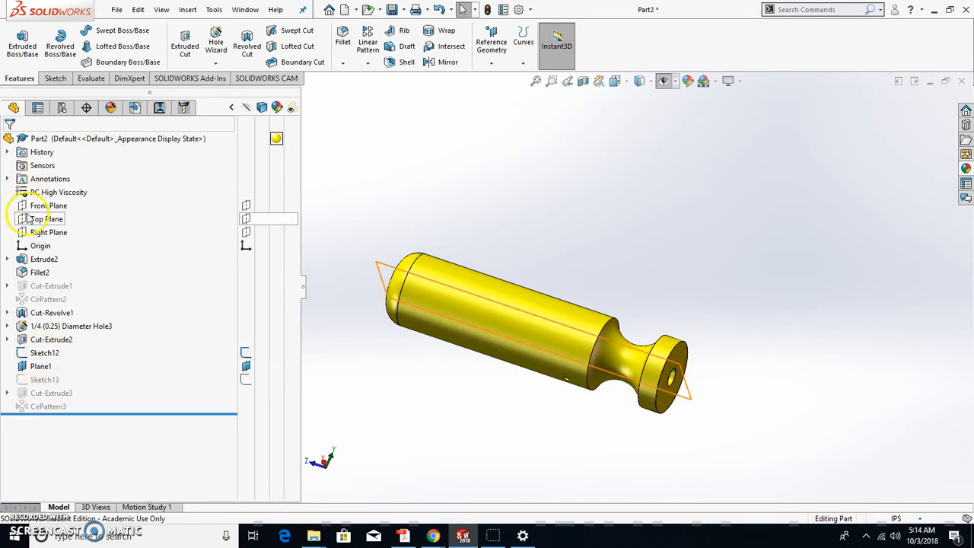
pyautogui.click(41, 366)
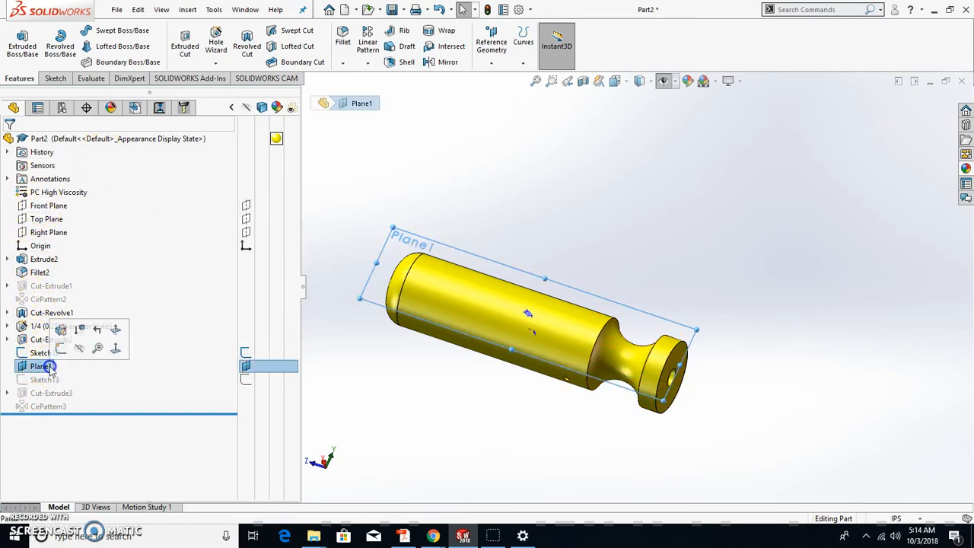
pyautogui.click(53, 79)
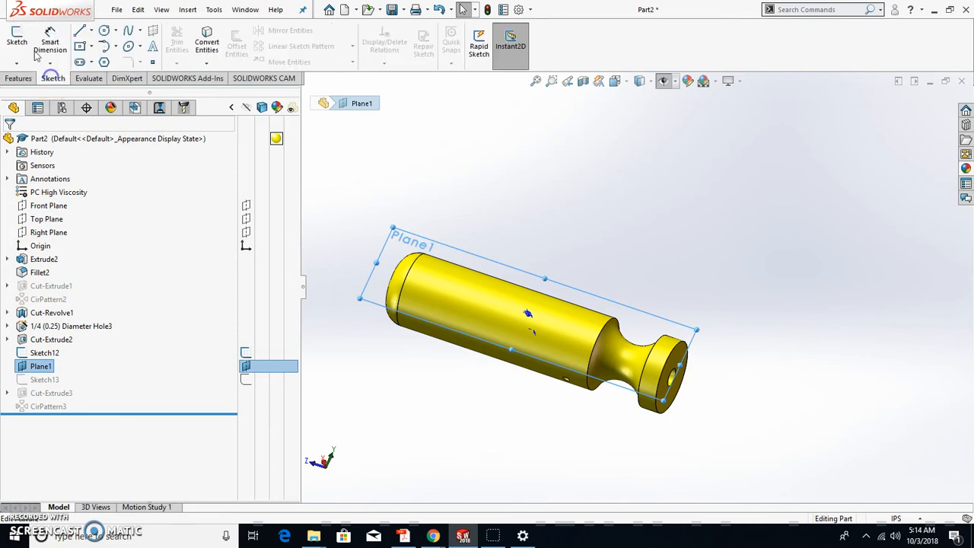
pyautogui.click(18, 42)
pyautogui.click(90, 31)
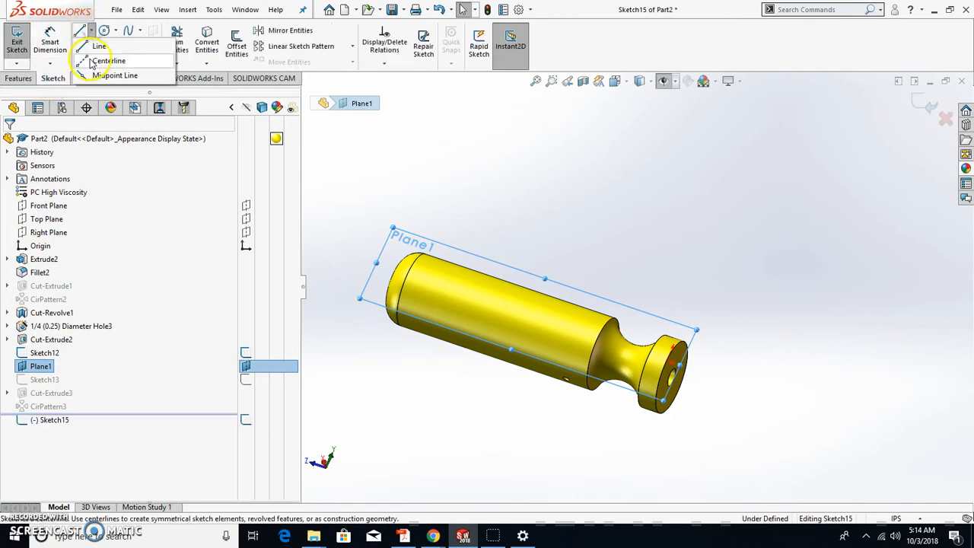
pyautogui.click(95, 61)
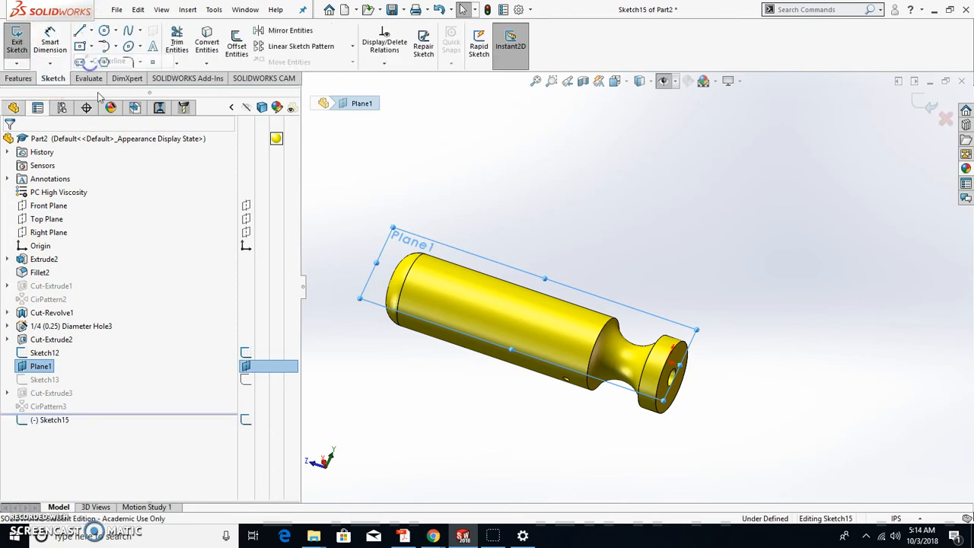
pyautogui.click(418, 305)
pyautogui.click(599, 306)
pyautogui.moveTo(537, 359)
pyautogui.mouseDown(button='middle')
pyautogui.moveTo(540, 396)
pyautogui.moveTo(526, 370)
pyautogui.mouseUp(button='middle')
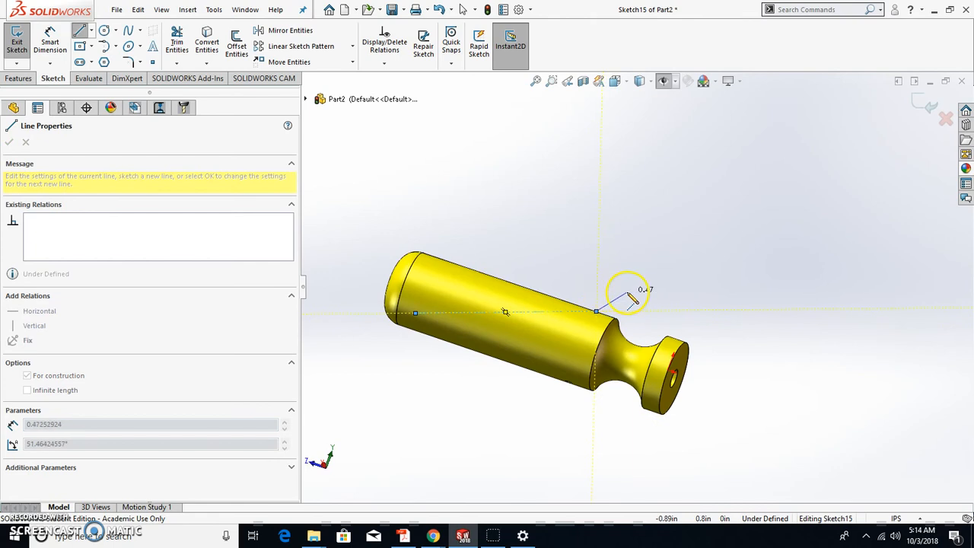
pyautogui.press('Escape')
pyautogui.moveTo(405, 333)
pyautogui.mouseDown(button='middle')
pyautogui.moveTo(569, 370)
pyautogui.moveTo(500, 311)
pyautogui.moveTo(471, 383)
pyautogui.moveTo(463, 327)
pyautogui.moveTo(492, 300)
pyautogui.mouseUp(button='middle')
pyautogui.moveTo(593, 253)
pyautogui.mouseDown(button='middle')
pyautogui.moveTo(561, 304)
pyautogui.moveTo(561, 355)
pyautogui.moveTo(572, 320)
pyautogui.moveTo(644, 286)
pyautogui.mouseUp(button='middle')
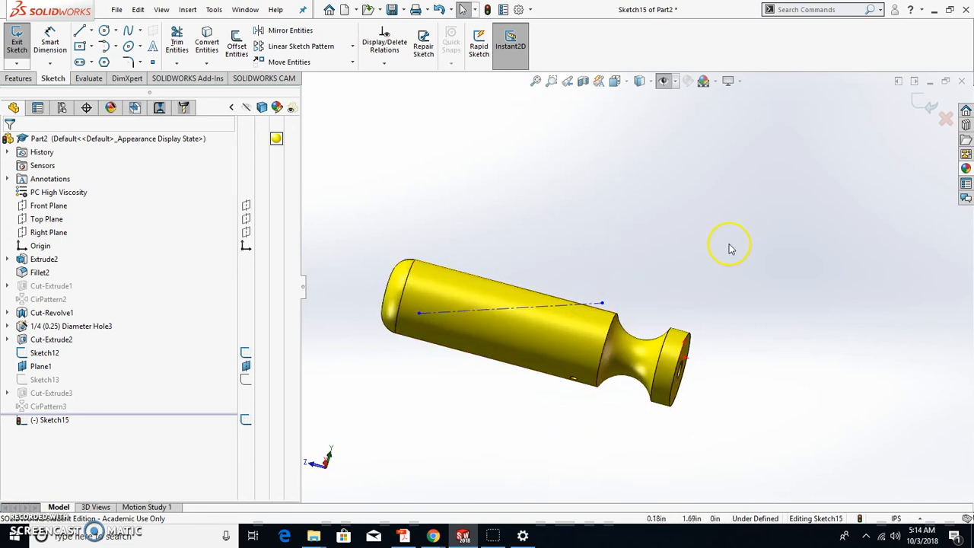
pyautogui.click(925, 109)
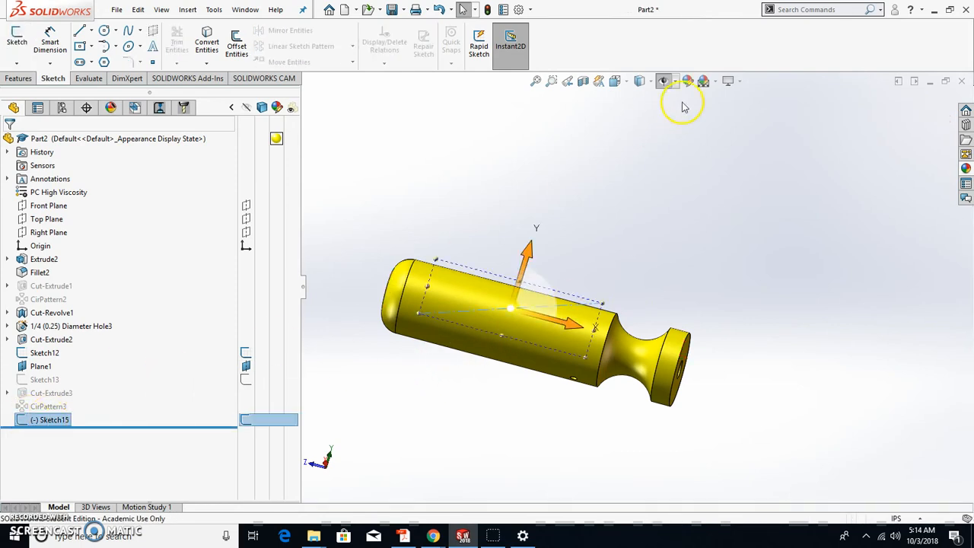
# Show the globally hidden planes and sketches in the view, and start another new sketch on Plane1.
pyautogui.click(666, 83)
pyautogui.click(516, 200)
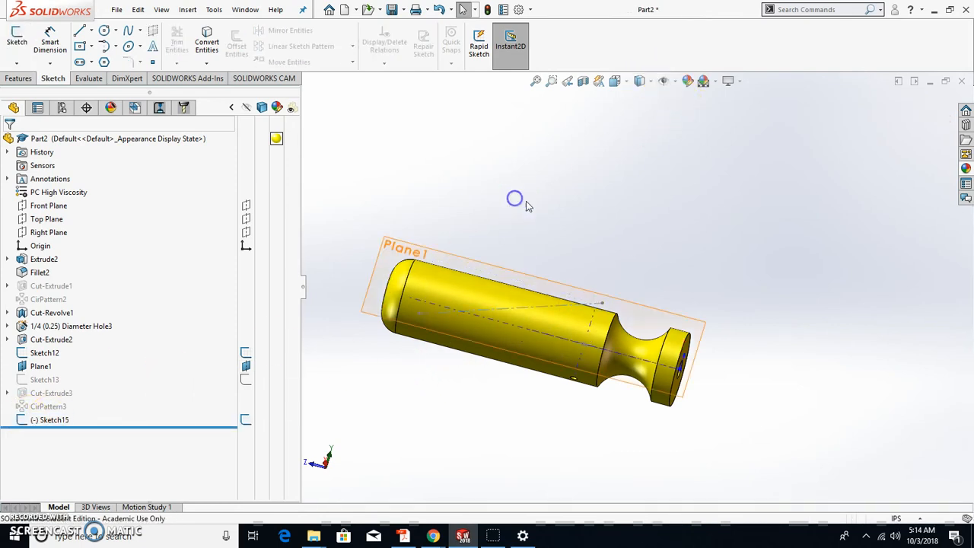
pyautogui.moveTo(521, 297); pyautogui.dragTo(522, 281, button='middle')
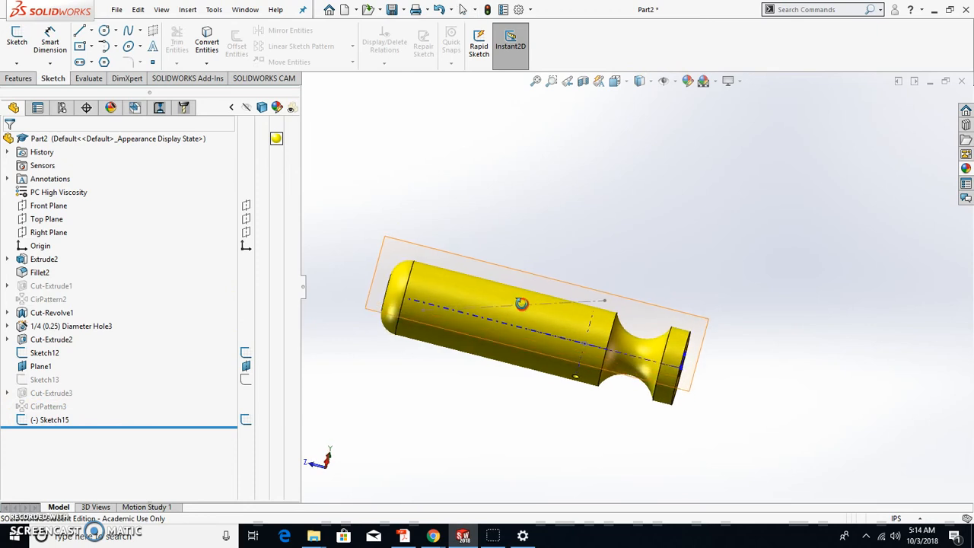
pyautogui.click(19, 48)
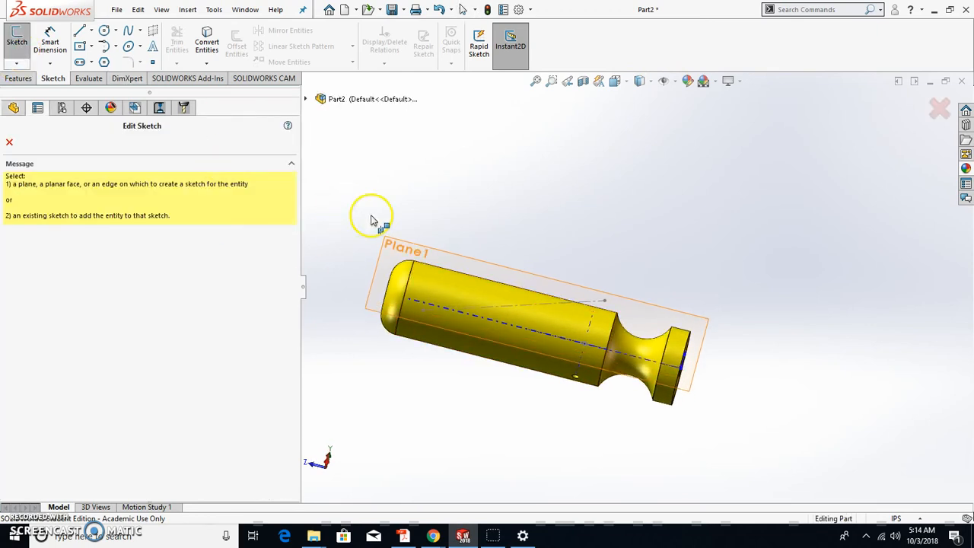
pyautogui.click(419, 248)
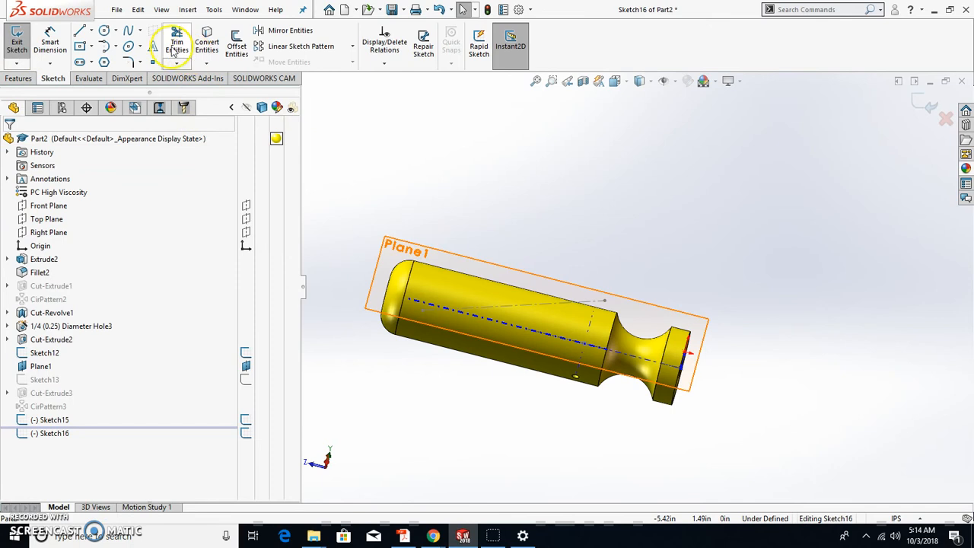
# Add the sketch text CRAFTSMAN along the diagonal centerline with the document font off and 210% character spacing, and exit the sketch.
pyautogui.click(155, 47)
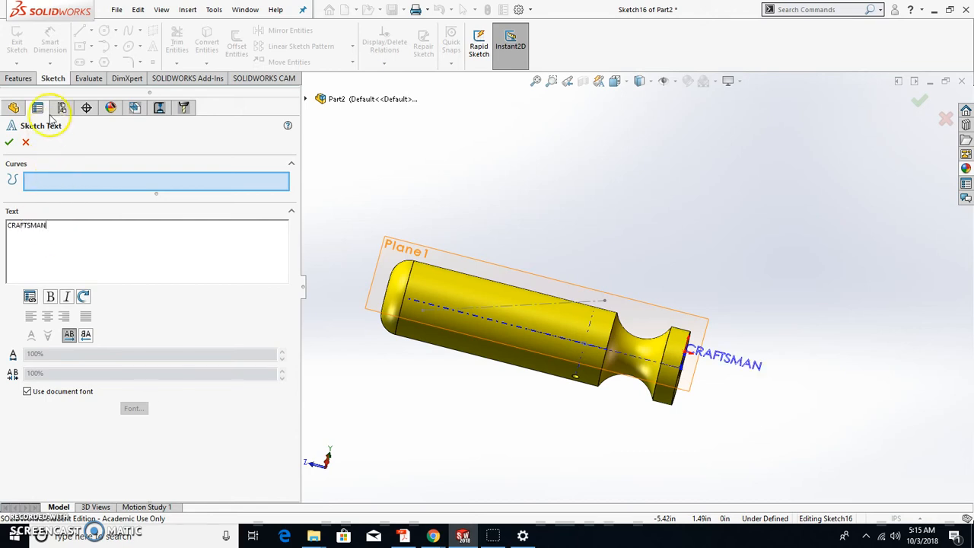
pyautogui.click(512, 304)
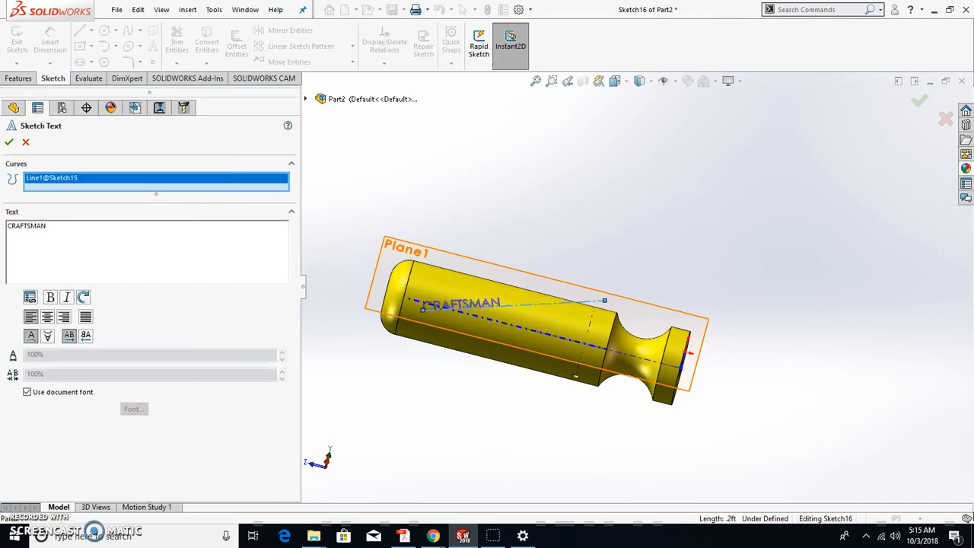
pyautogui.click(28, 393)
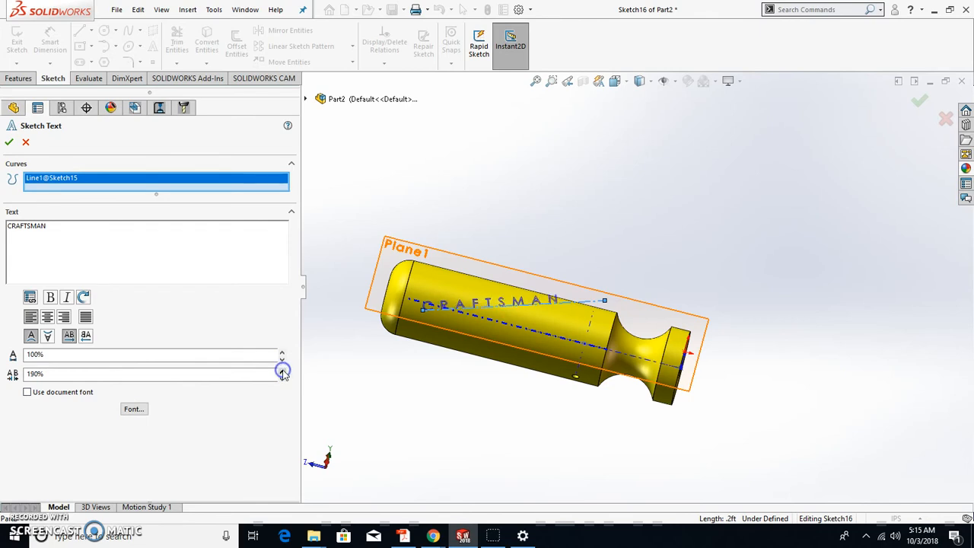
pyautogui.moveTo(503, 383); pyautogui.dragTo(483, 365, button='middle')
pyautogui.click(928, 106)
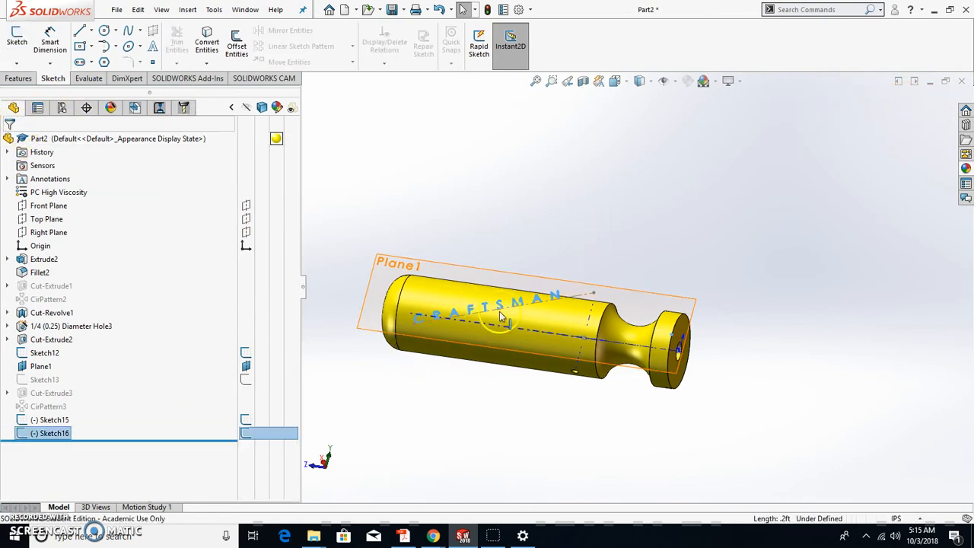
# Wrap the CRAFTSMAN text sketch onto the handle's cylindrical face as an Emboss with a thickness of 0.20 in.
pyautogui.scroll(-2, 499, 318)
pyautogui.moveTo(413, 207)
pyautogui.mouseDown(button='middle')
pyautogui.moveTo(462, 217)
pyautogui.moveTo(446, 218)
pyautogui.mouseUp(button='middle')
pyautogui.scroll(2, 348, 180)
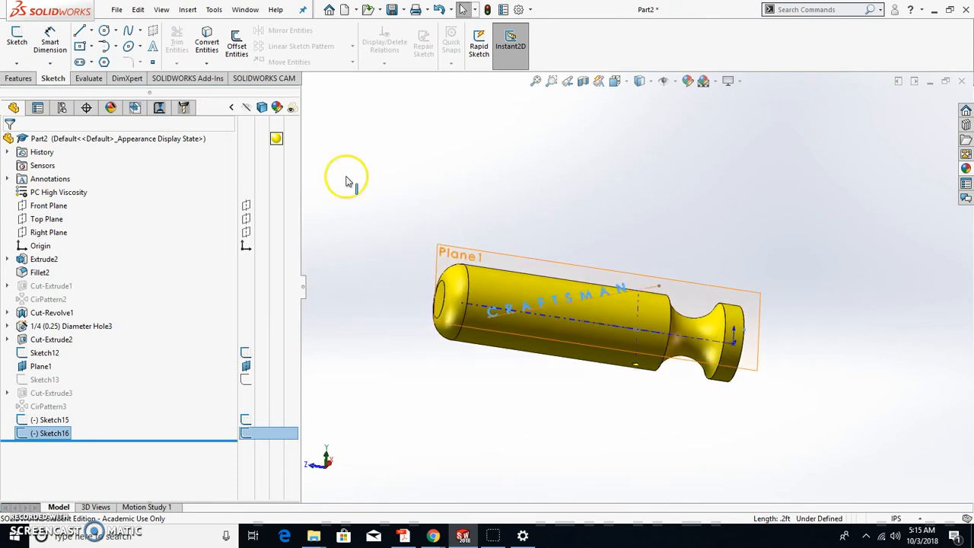
pyautogui.click(12, 81)
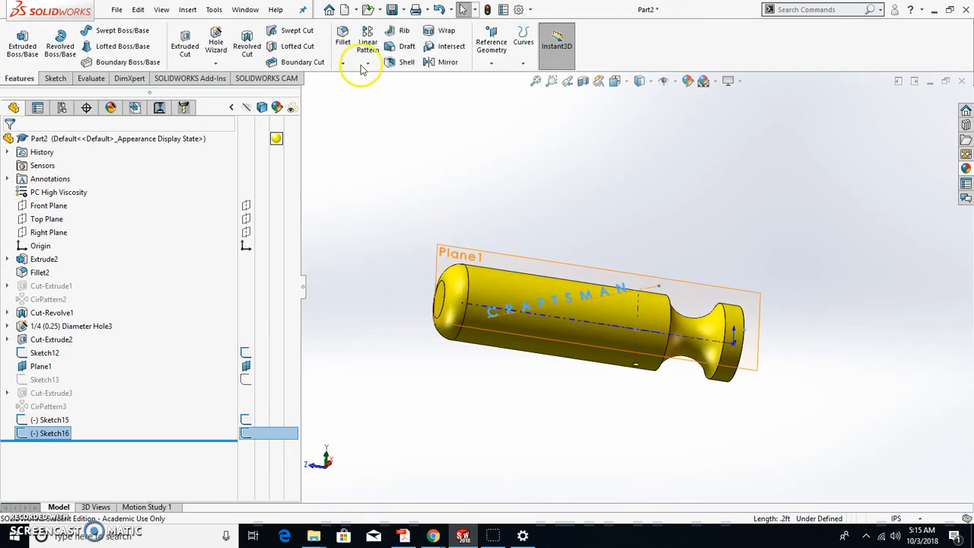
pyautogui.click(444, 34)
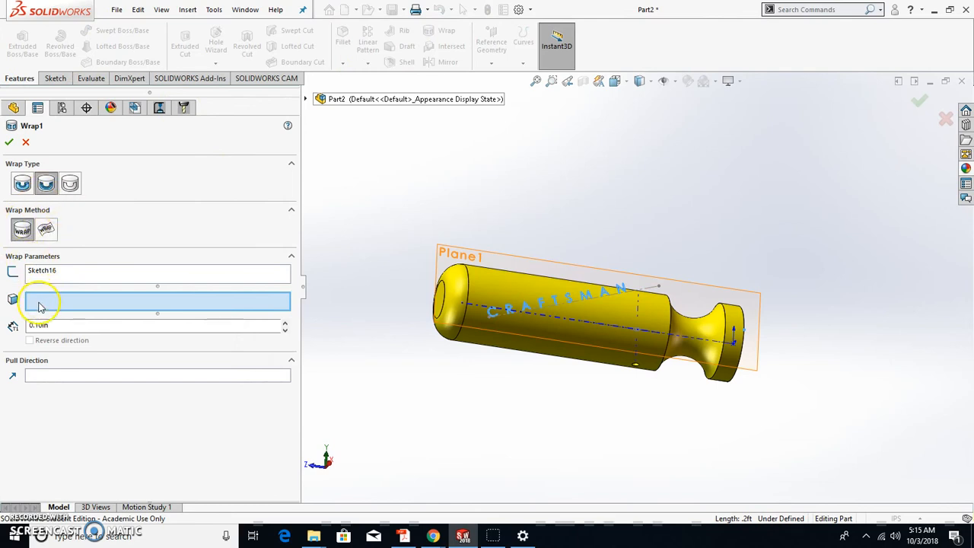
pyautogui.click(36, 273)
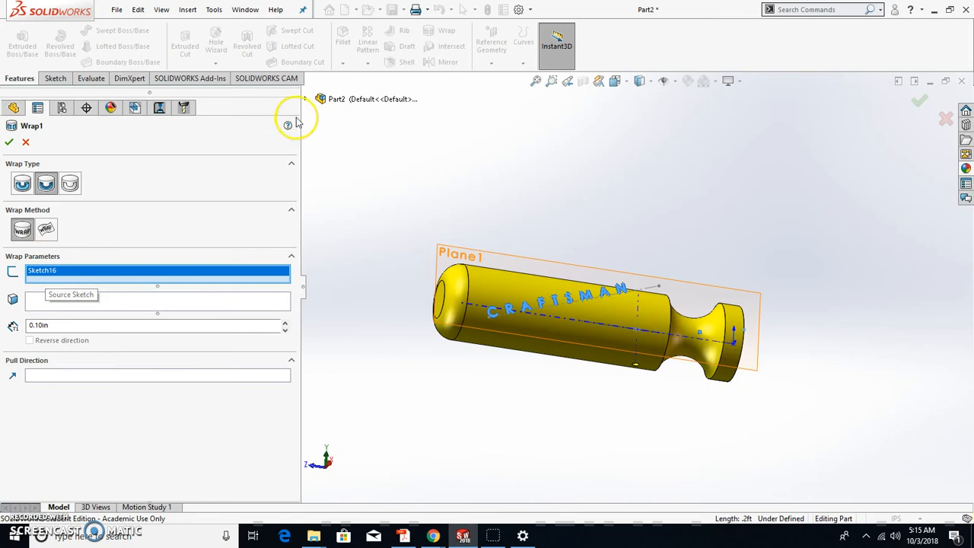
pyautogui.click(305, 99)
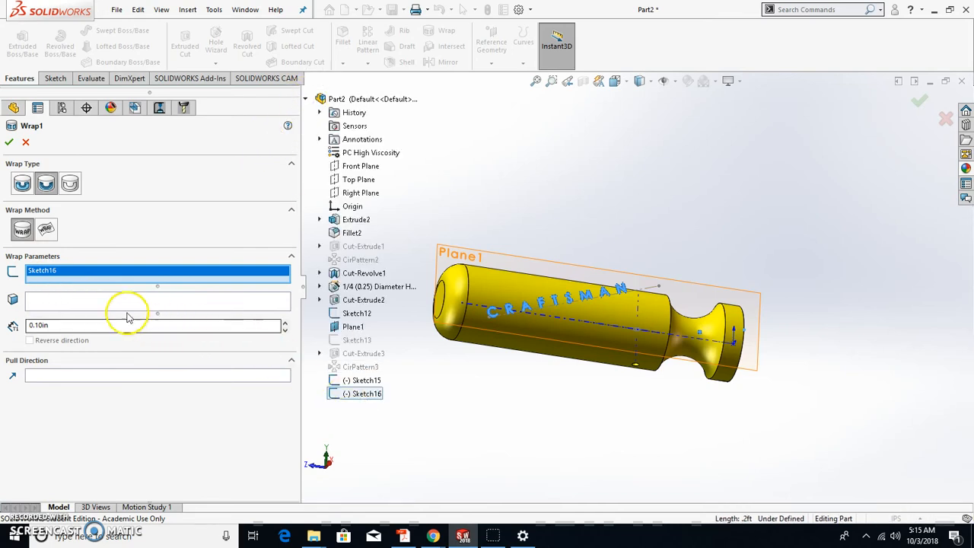
pyautogui.click(52, 303)
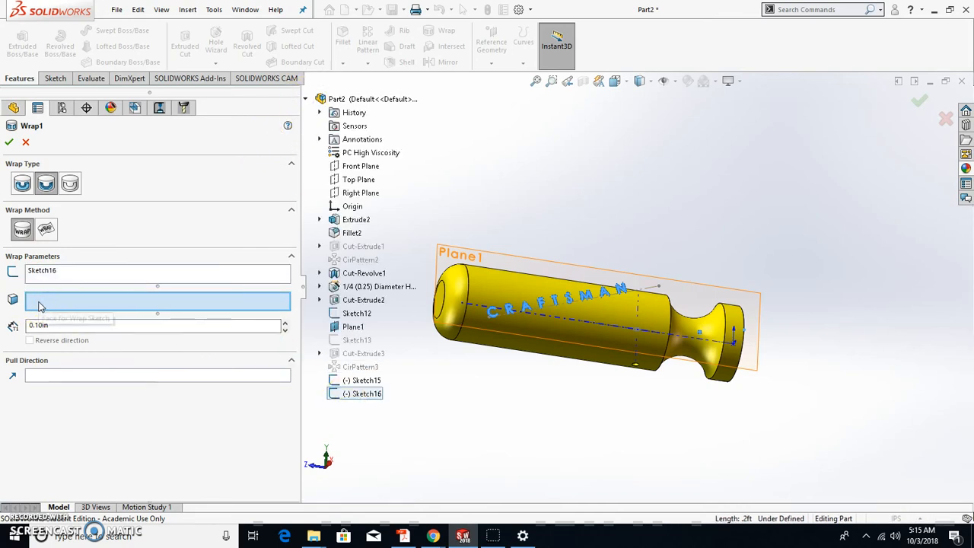
pyautogui.click(510, 283)
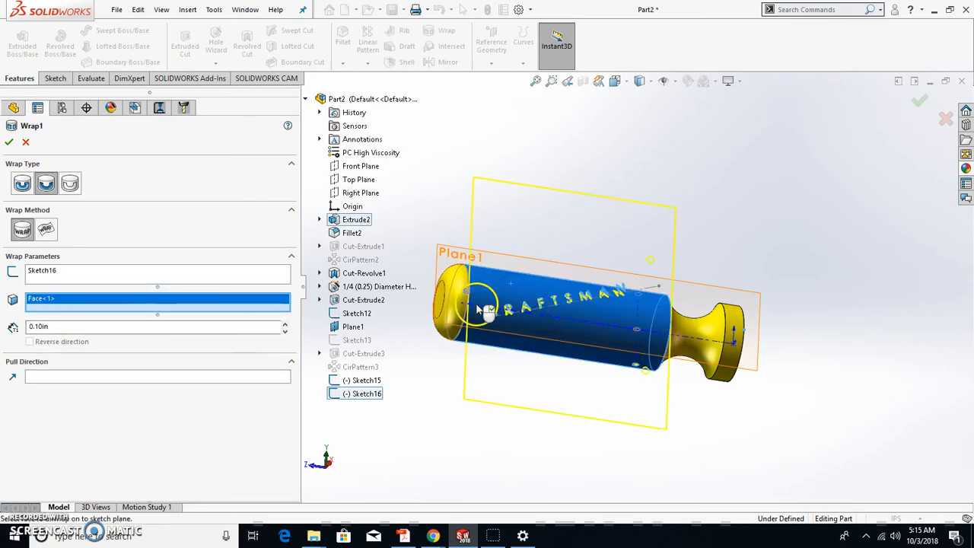
pyautogui.scroll(-6, 594, 306)
pyautogui.moveTo(593, 305); pyautogui.dragTo(579, 348, button='middle')
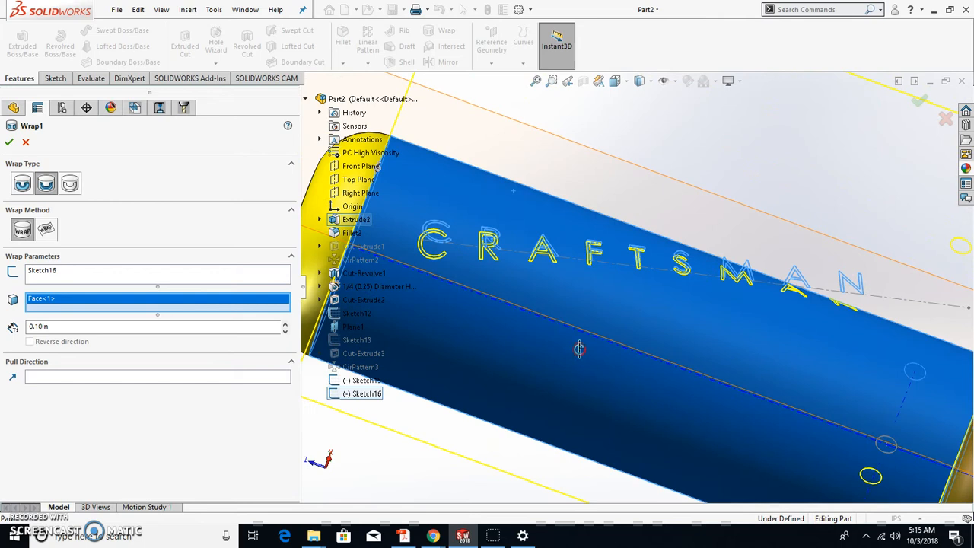
pyautogui.scroll(3, 604, 355)
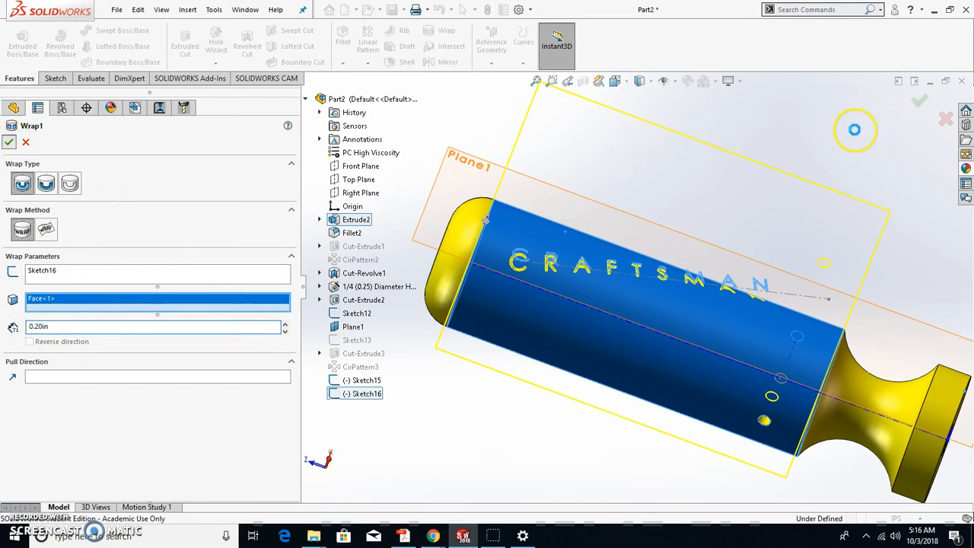
# Edit Wrap1 and set the embossed text's thickness to 0.02 in.
pyautogui.moveTo(750, 239); pyautogui.dragTo(635, 292, button='middle')
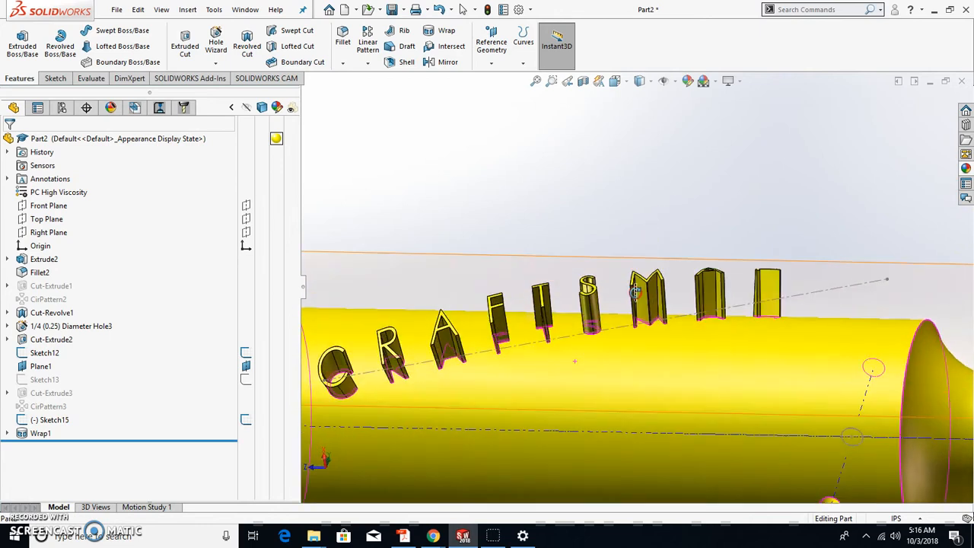
pyautogui.scroll(4, 636, 343)
pyautogui.scroll(-3, 584, 366)
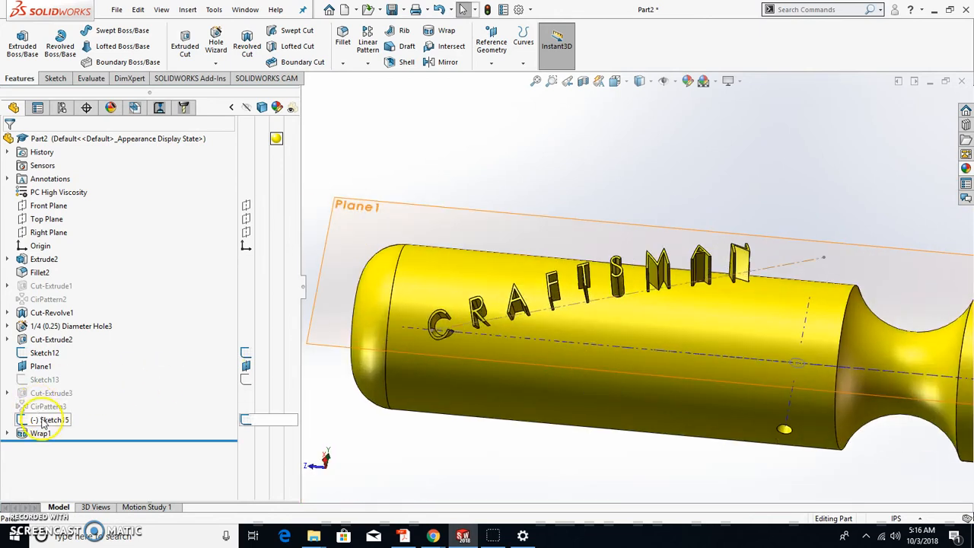
pyautogui.click(40, 432)
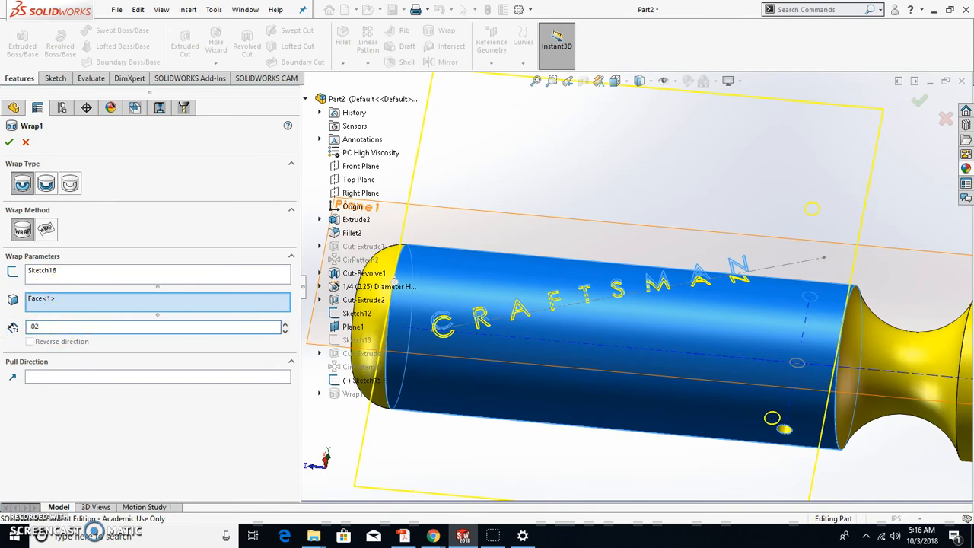
pyautogui.click(15, 141)
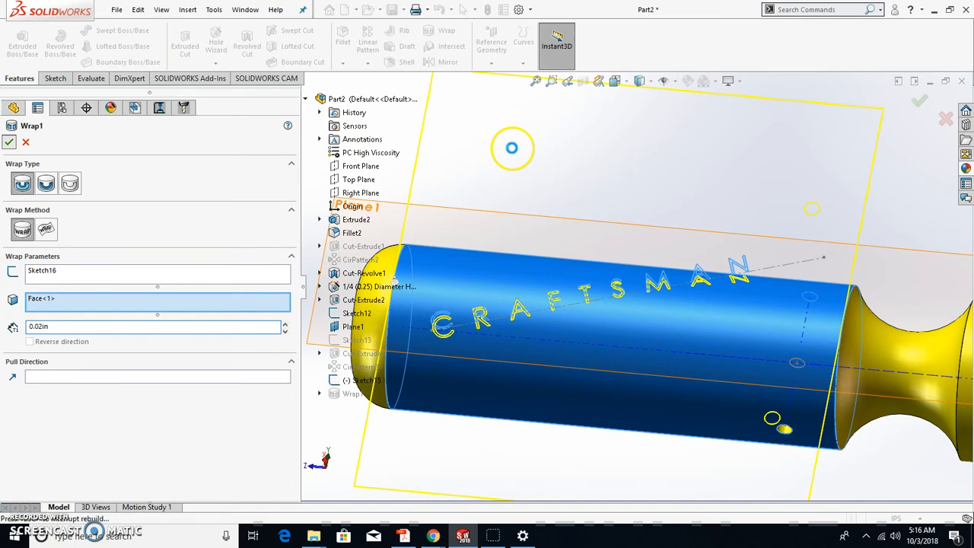
# Edit the CRAFTSMAN text in Wrap1's sketch, set its character spacing to 240%, and exit the sketch.
pyautogui.scroll(-5, 583, 311)
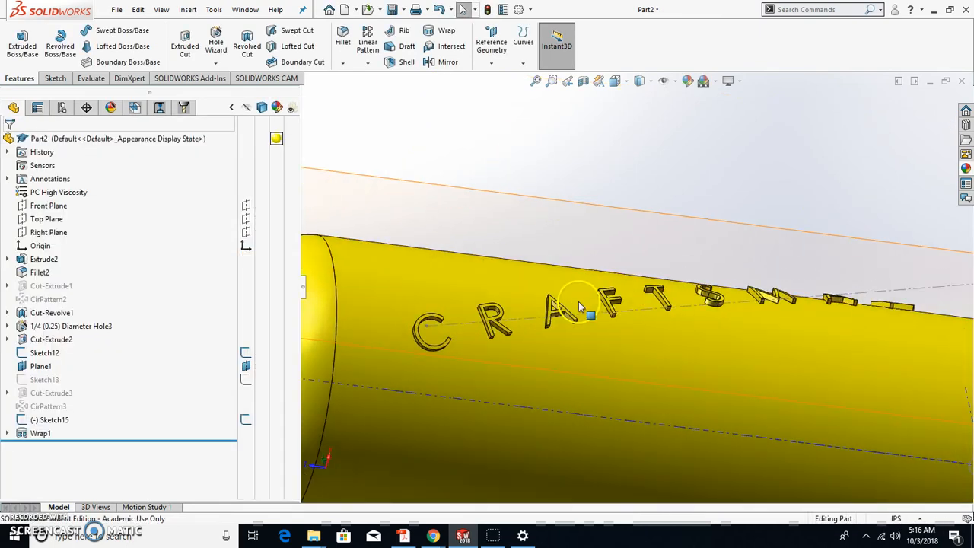
pyautogui.moveTo(591, 337); pyautogui.dragTo(510, 373, button='middle')
pyautogui.scroll(5, 669, 307)
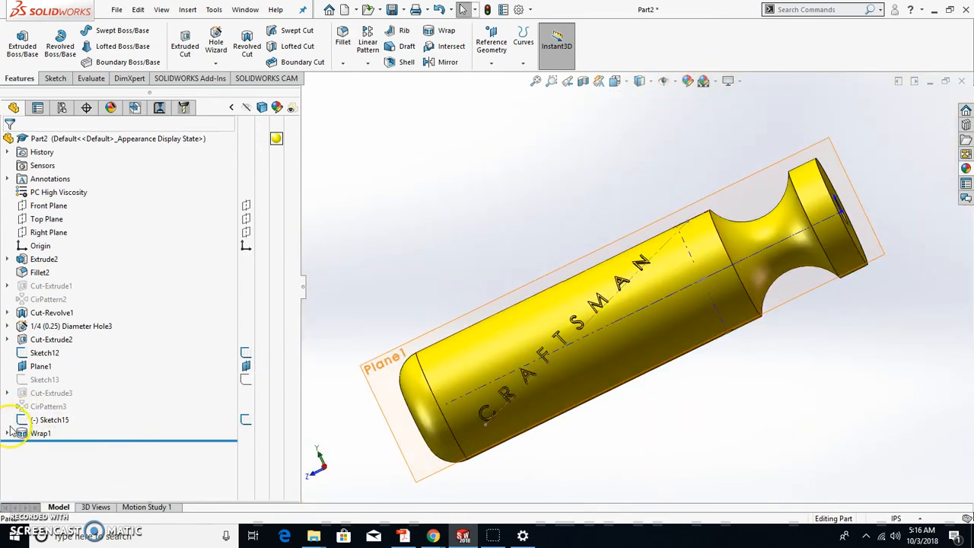
pyautogui.click(7, 434)
pyautogui.click(52, 447)
pyautogui.click(63, 407)
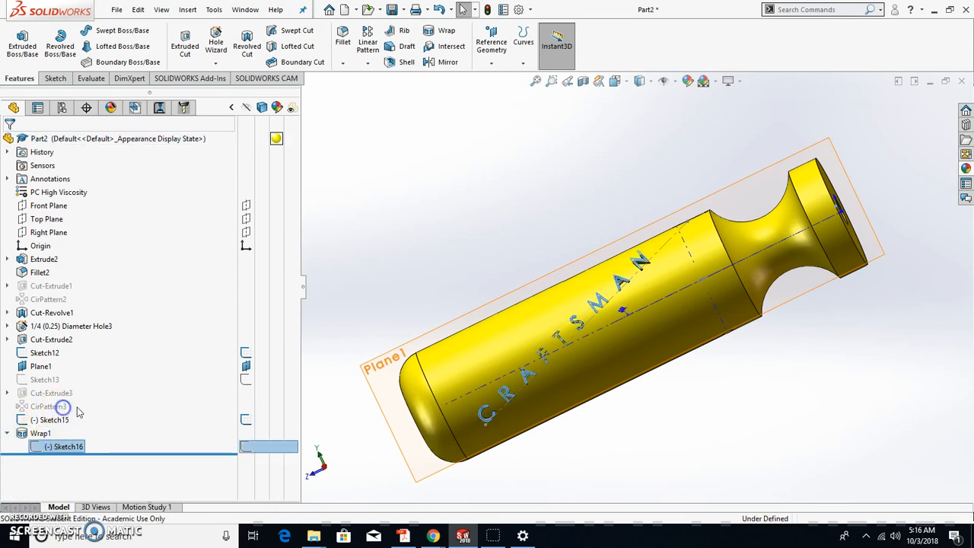
pyautogui.doubleClick(561, 339)
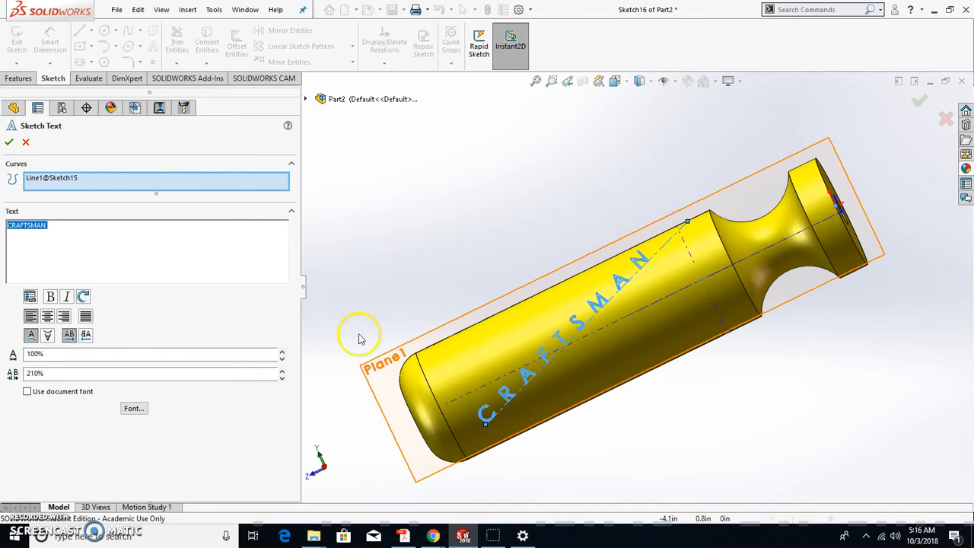
pyautogui.click(282, 371)
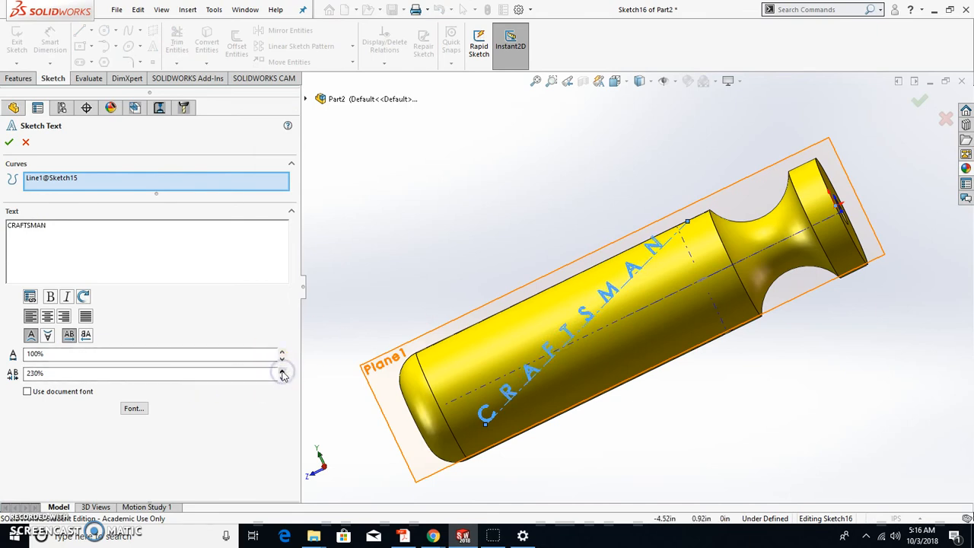
pyautogui.moveTo(536, 354); pyautogui.dragTo(535, 309, button='middle')
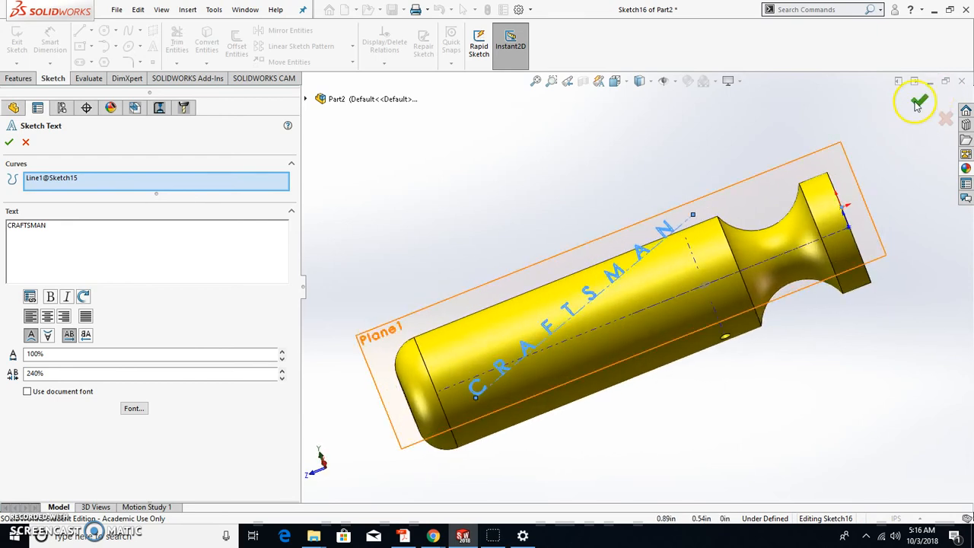
pyautogui.click(919, 104)
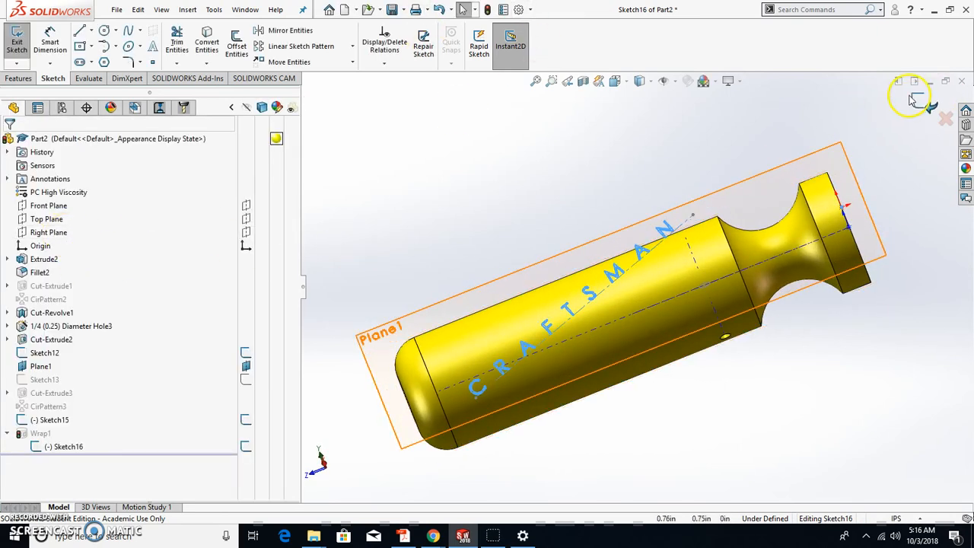
pyautogui.click(922, 109)
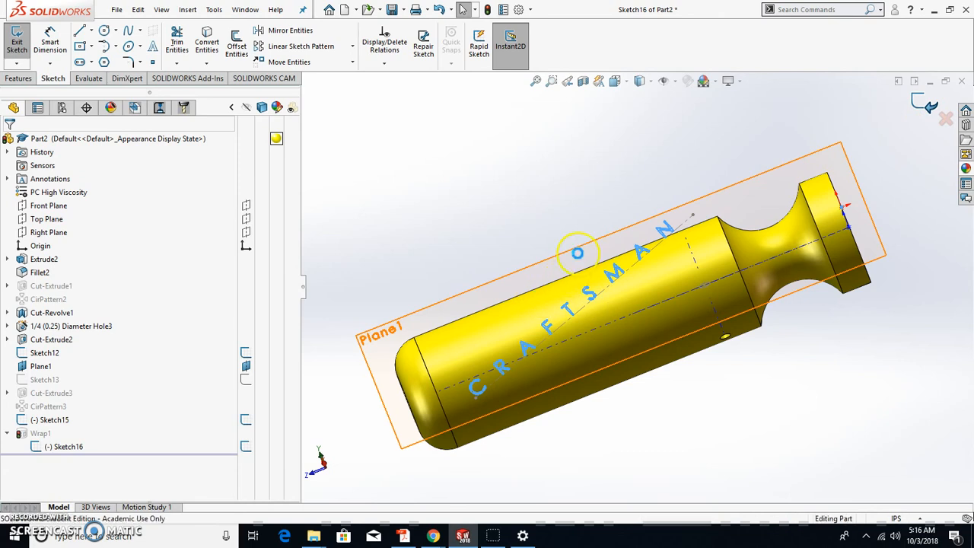
# Apply a red color appearance from the standard swatches to the embossed CRAFTSMAN lettering feature, Wrap1.
pyautogui.moveTo(600, 281)
pyautogui.mouseDown(button='middle')
pyautogui.moveTo(620, 343)
pyautogui.moveTo(631, 288)
pyautogui.mouseUp(button='middle')
pyautogui.scroll(-4, 670, 278)
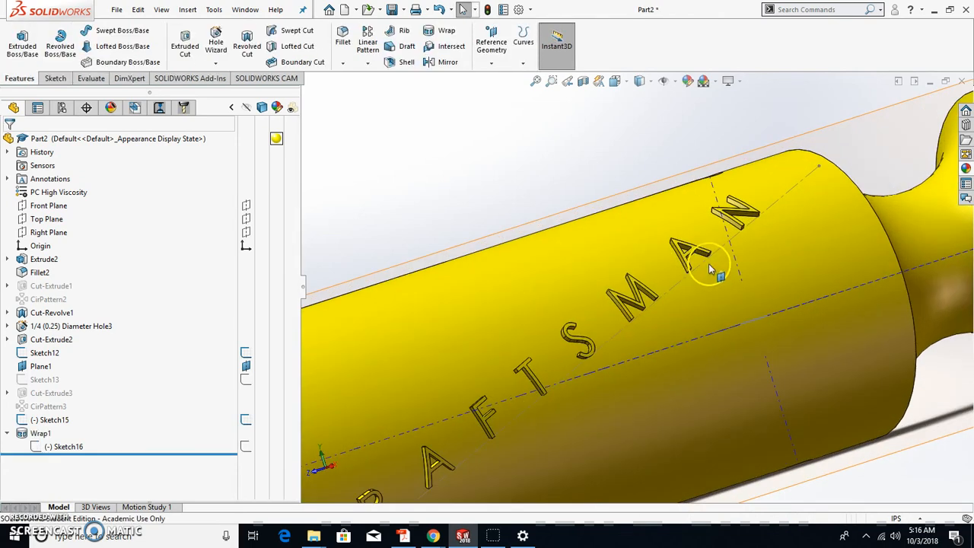
pyautogui.scroll(5, 570, 330)
pyautogui.moveTo(570, 330); pyautogui.dragTo(297, 392, button='middle')
pyautogui.scroll(-4, 549, 334)
pyautogui.scroll(-5, 537, 374)
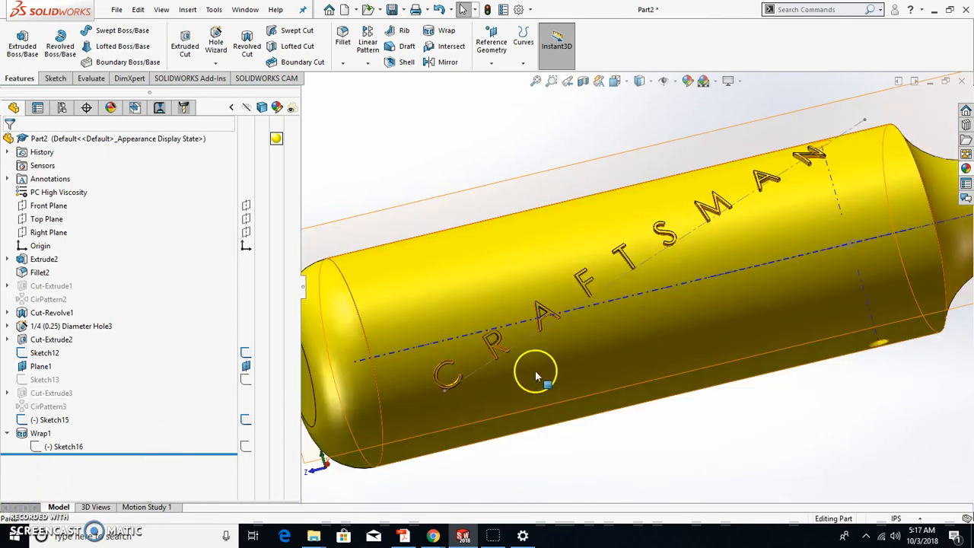
pyautogui.moveTo(530, 330); pyautogui.dragTo(552, 266, button='middle')
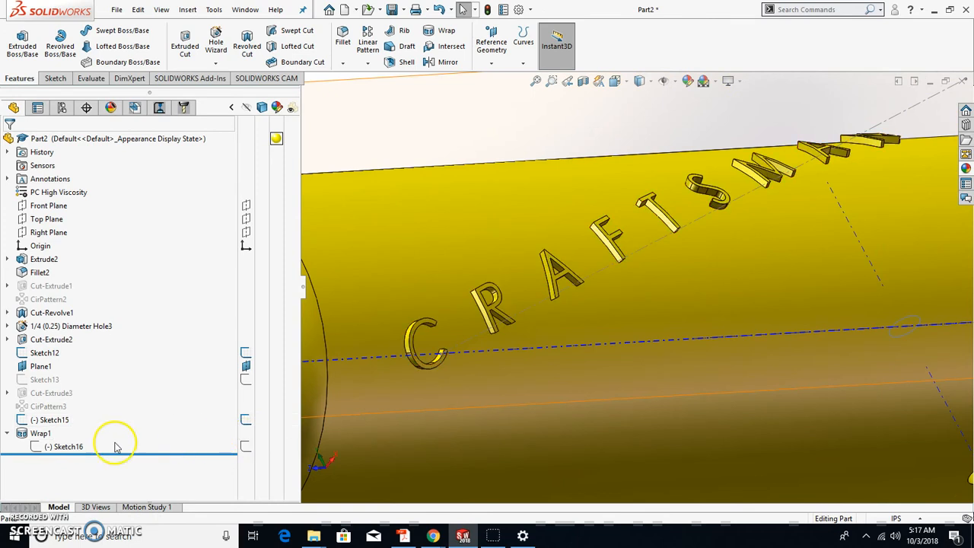
pyautogui.click(276, 436)
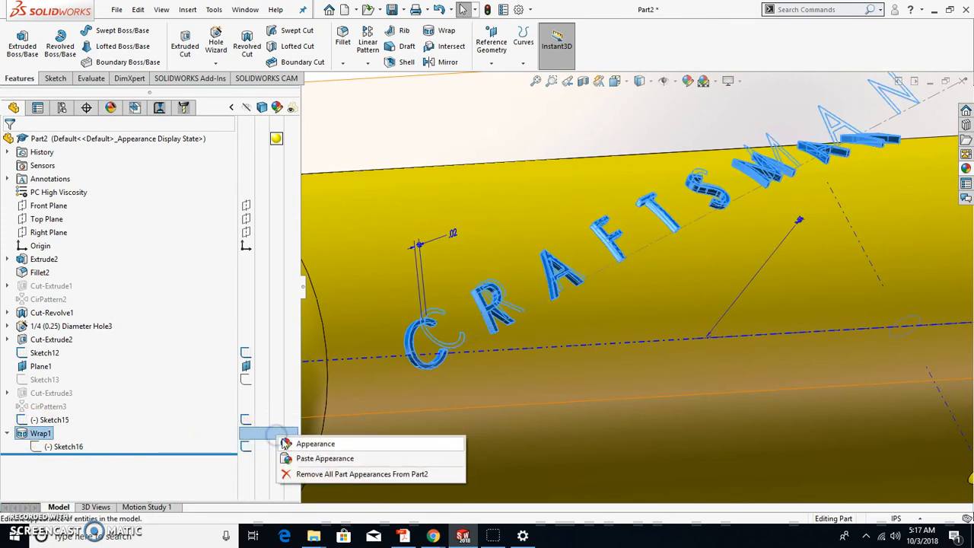
pyautogui.click(312, 444)
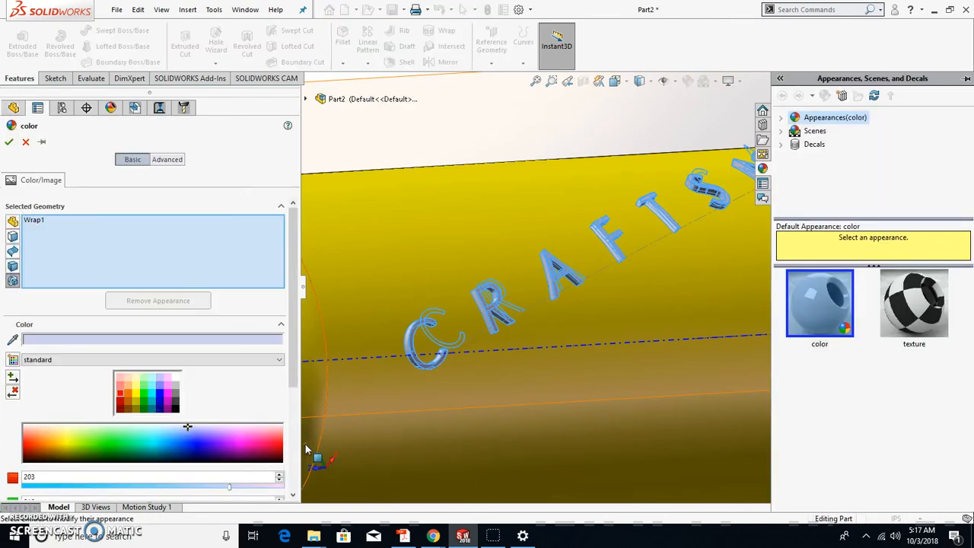
pyautogui.click(120, 403)
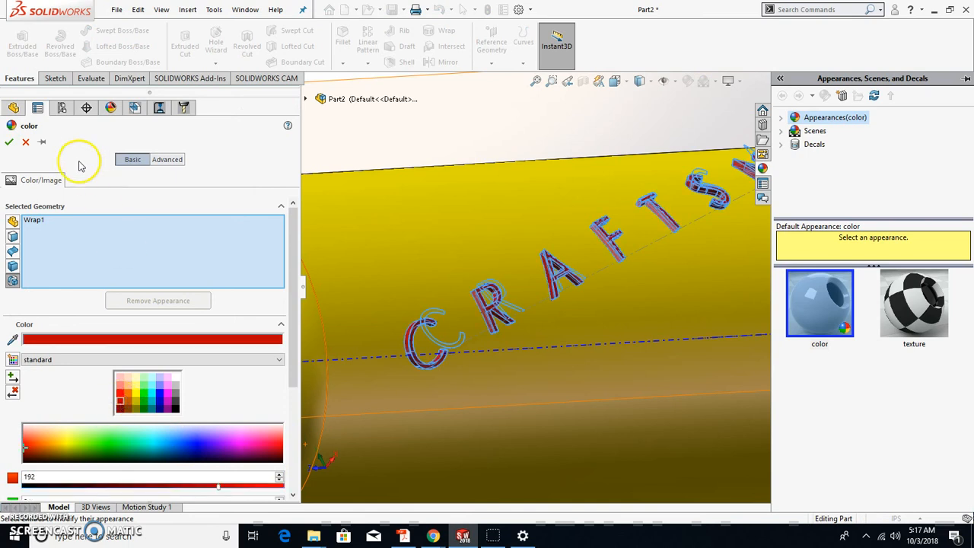
pyautogui.click(9, 143)
pyautogui.click(534, 135)
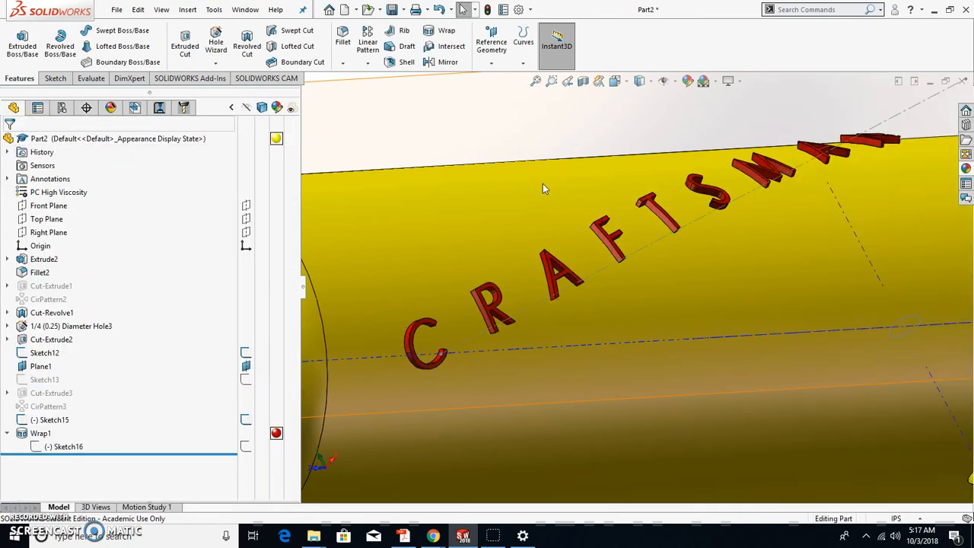
# Examine the red embossed lettering along the handle from several angles, close up and as a whole.
pyautogui.scroll(4, 644, 278)
pyautogui.moveTo(754, 268); pyautogui.dragTo(549, 252, button='middle')
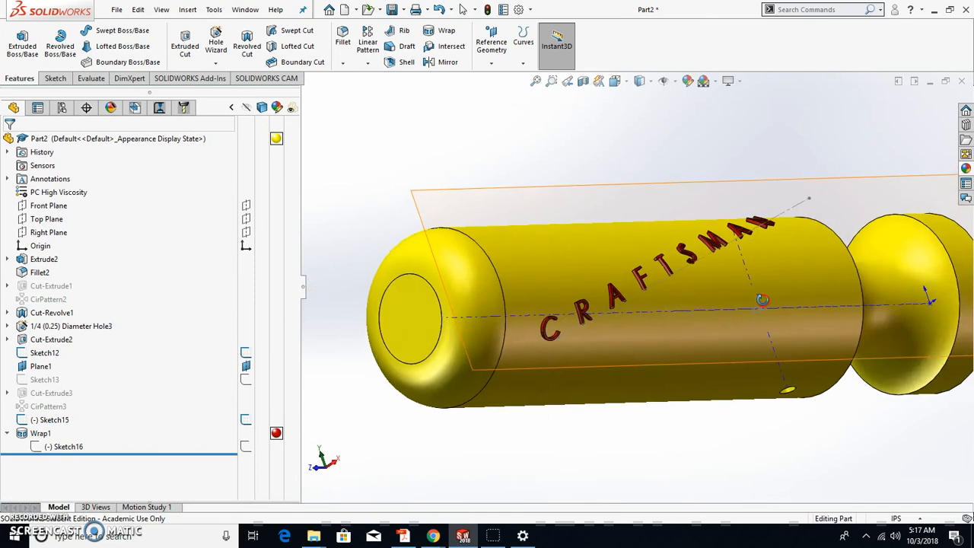
pyautogui.scroll(-3, 548, 252)
pyautogui.scroll(-2, 549, 252)
pyautogui.scroll(6, 609, 290)
pyautogui.scroll(-1, 761, 309)
pyautogui.moveTo(761, 309); pyautogui.dragTo(716, 336, button='middle')
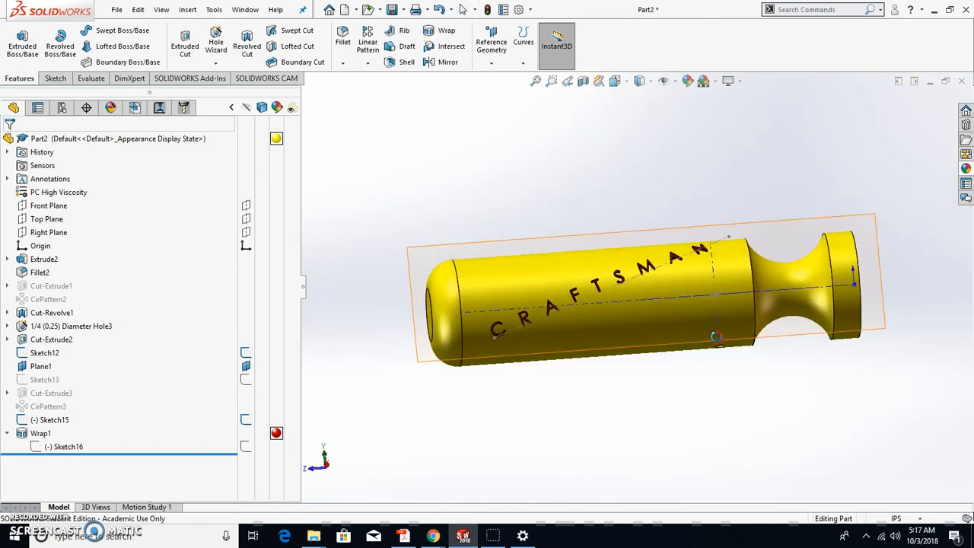
# Switch the whole part to transparent to view the internal holes, return it to opaque, and look over the lettered handle.
pyautogui.click(294, 140)
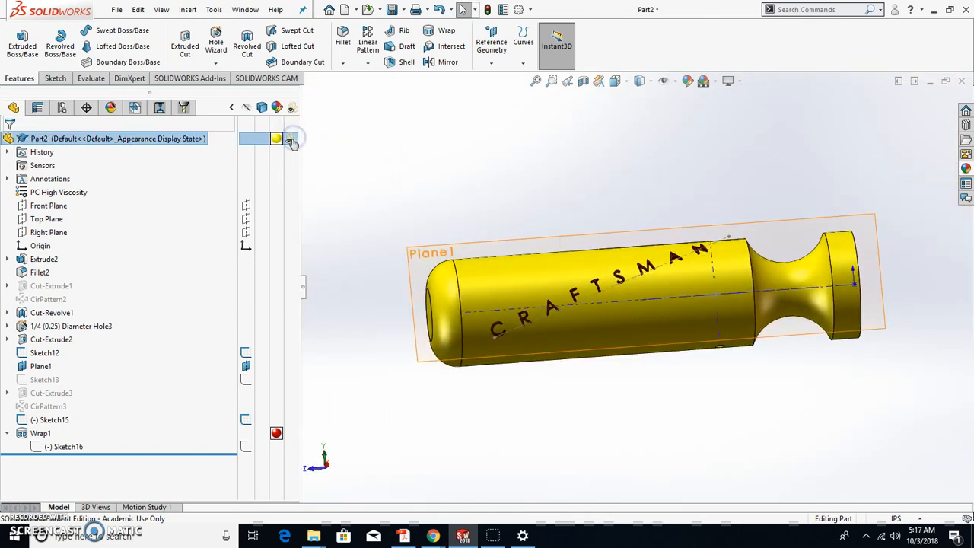
pyautogui.moveTo(537, 230)
pyautogui.mouseDown(button='middle')
pyautogui.moveTo(540, 211)
pyautogui.moveTo(496, 291)
pyautogui.moveTo(528, 220)
pyautogui.mouseUp(button='middle')
pyautogui.click(286, 140)
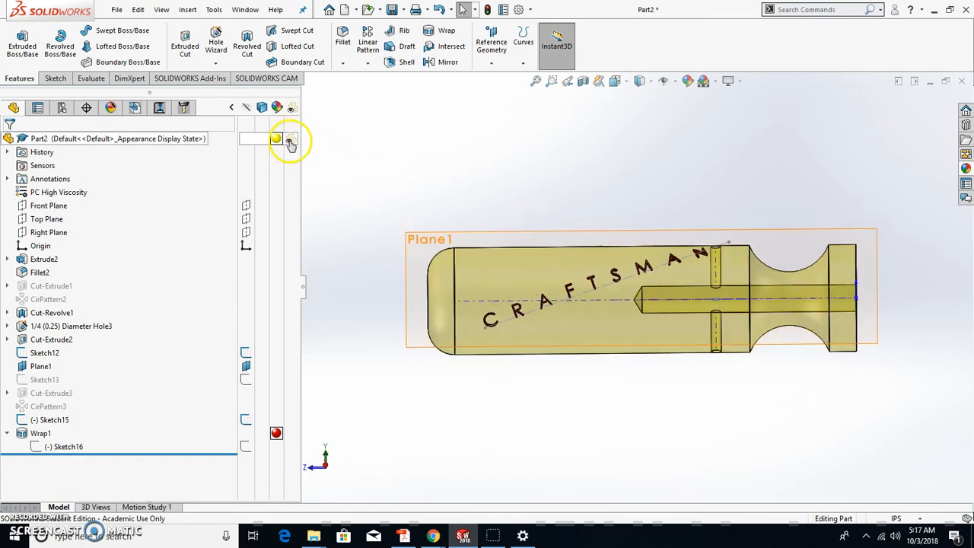
pyautogui.moveTo(618, 246); pyautogui.dragTo(594, 243, button='middle')
pyautogui.scroll(-4, 677, 285)
pyautogui.scroll(4, 723, 277)
pyautogui.moveTo(723, 277); pyautogui.dragTo(651, 309, button='middle')
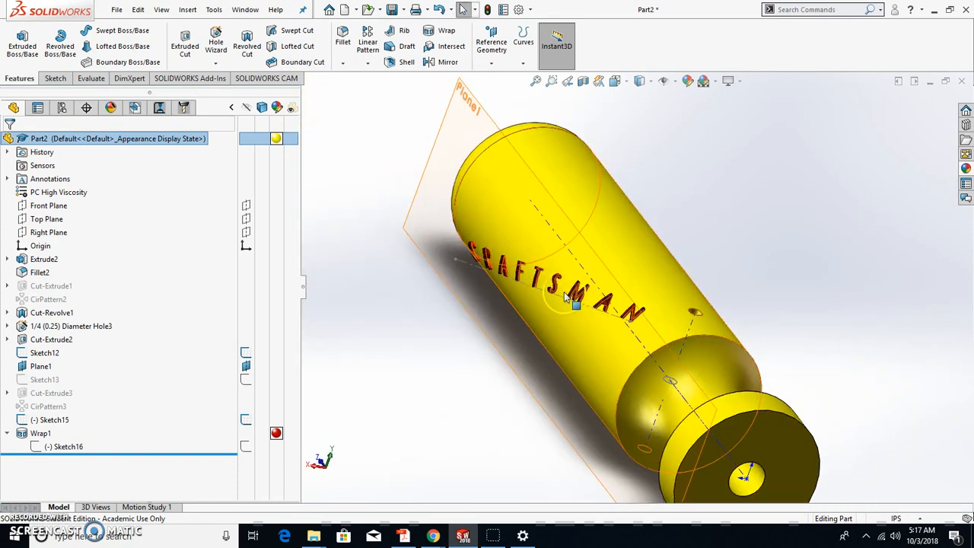